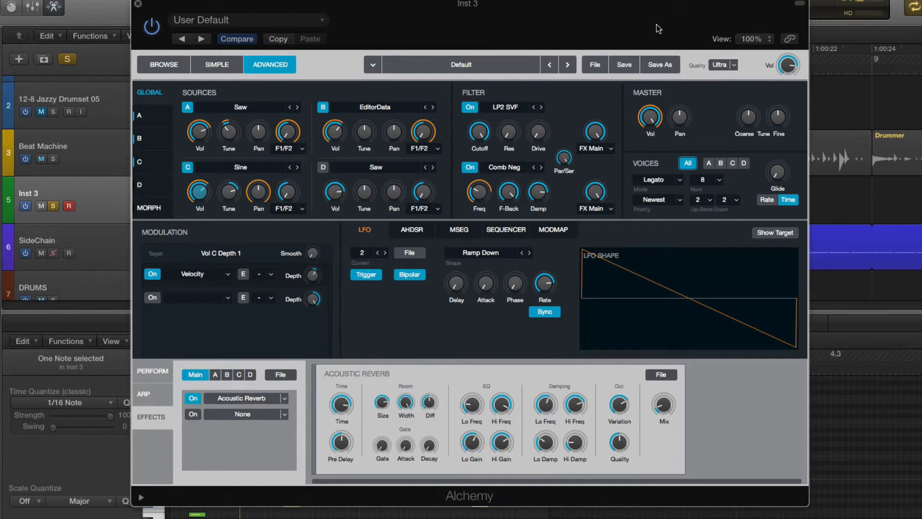
Play back the Inst 3 pattern in the arrangement and bring its synth window back up
key(super+w)
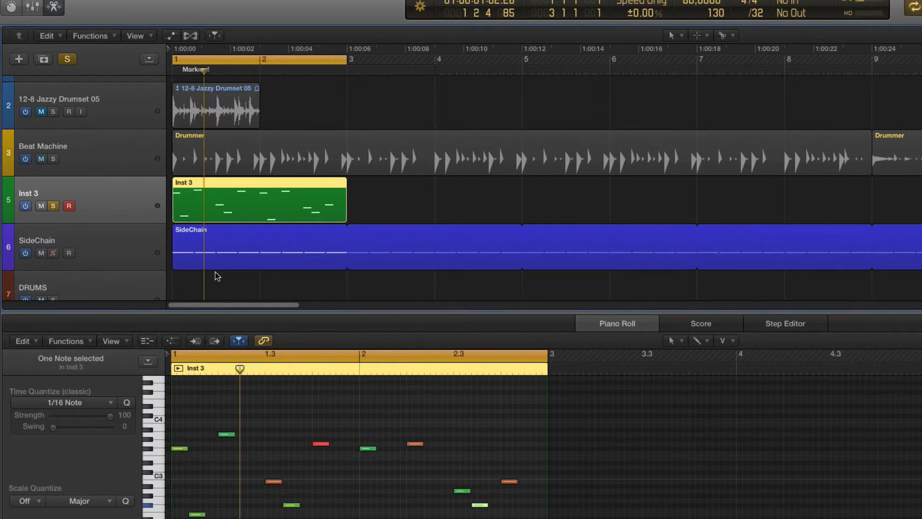
key(space)
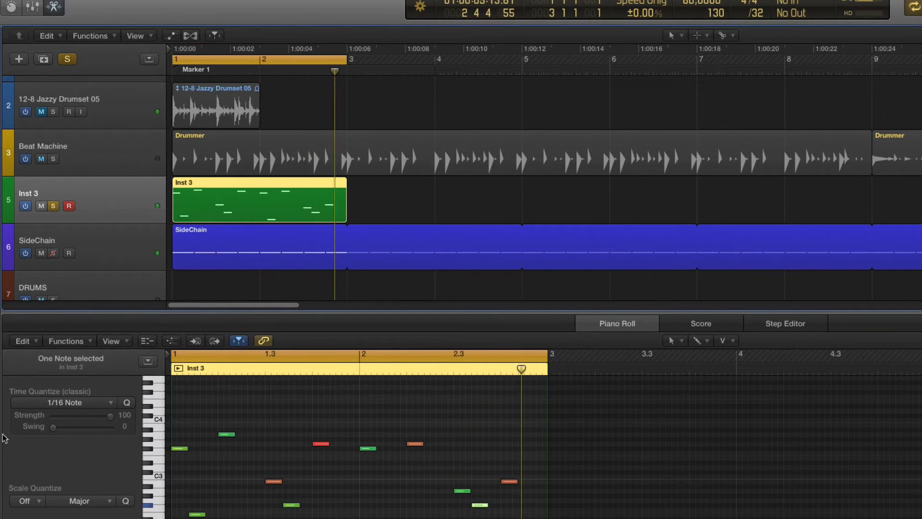
key(v)
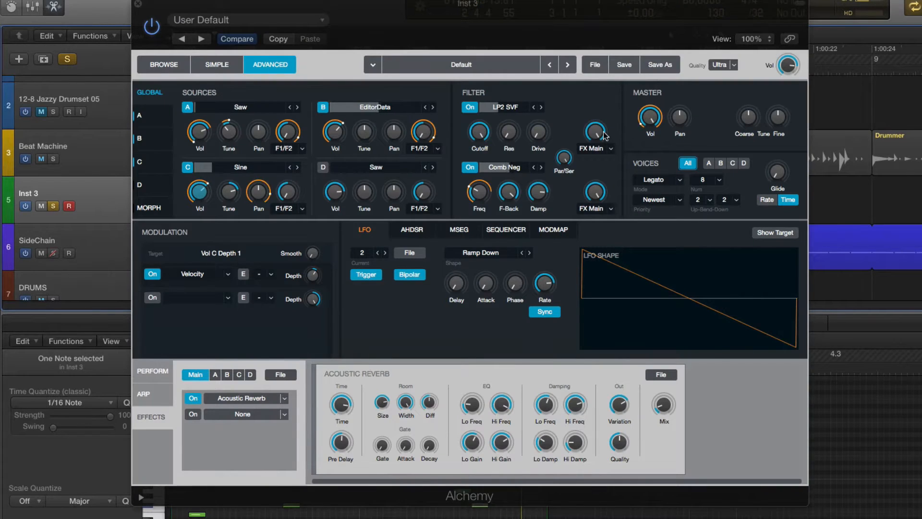
key(v)
key(v)
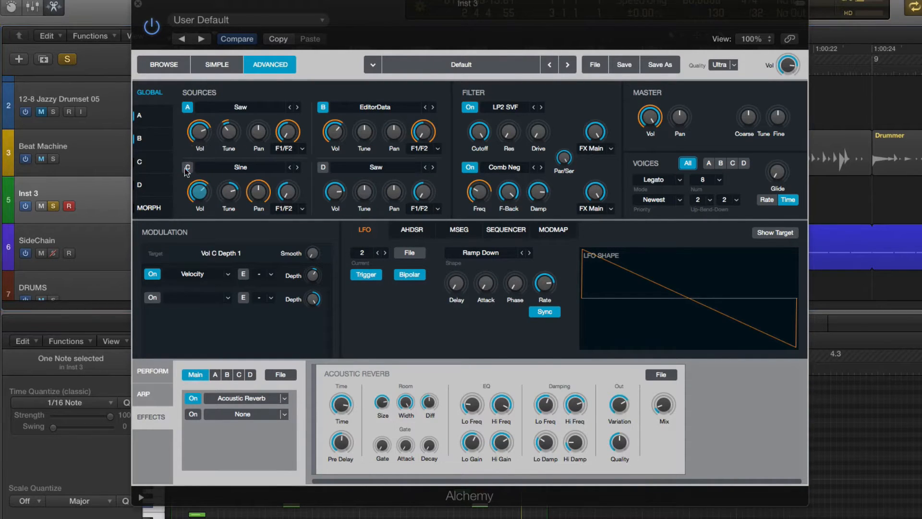
Switch off sources B and C, and show the coarse tune modulation of source A
click(321, 108)
click(318, 110)
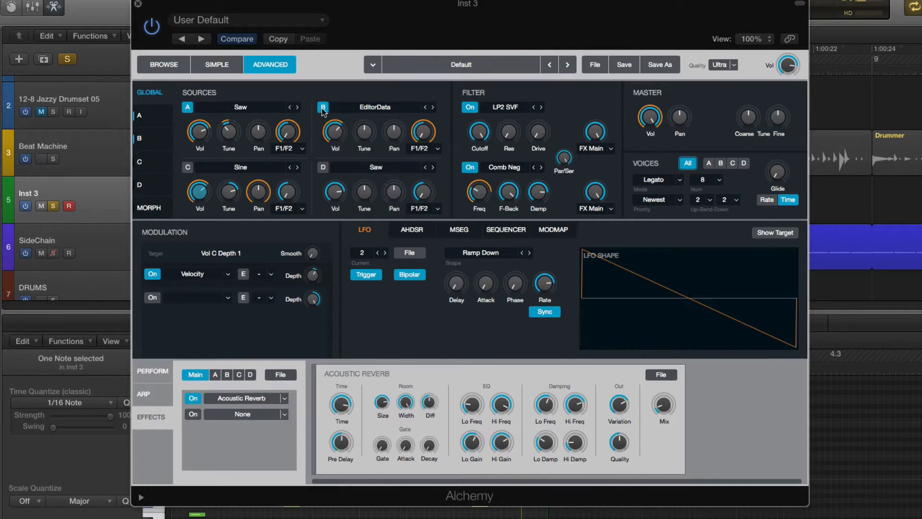
click(147, 116)
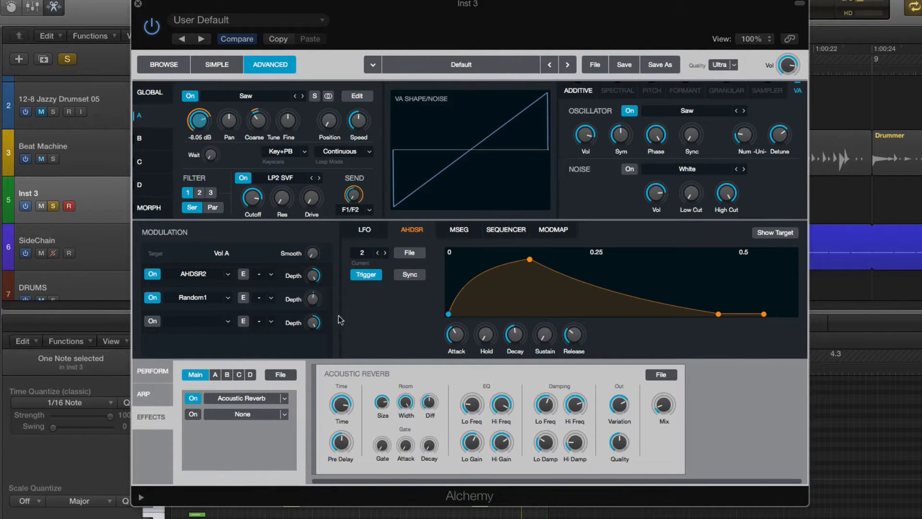
mouse_move(311, 297)
mouse_move(326, 440)
click(260, 124)
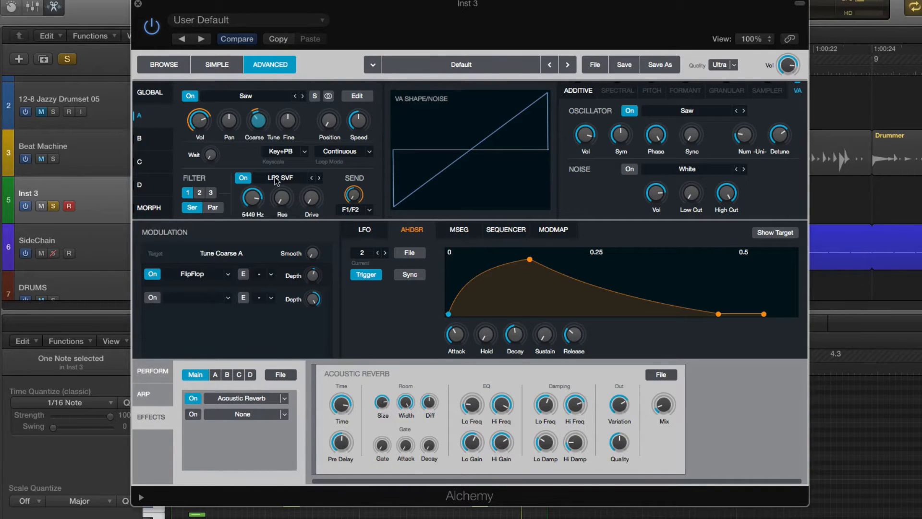
Try the Random1 note property as a second modulator of source A's coarse tune and clear that slot again
click(229, 299)
mouse_move(248, 360)
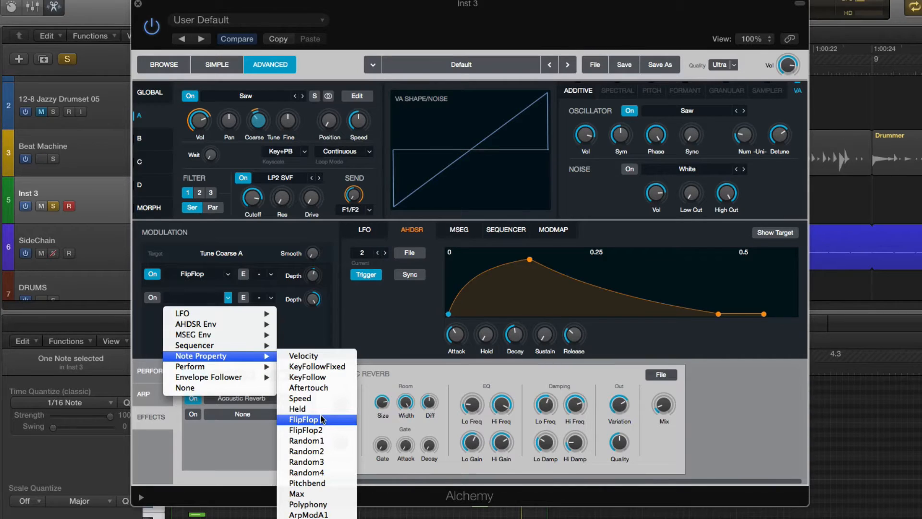
click(320, 441)
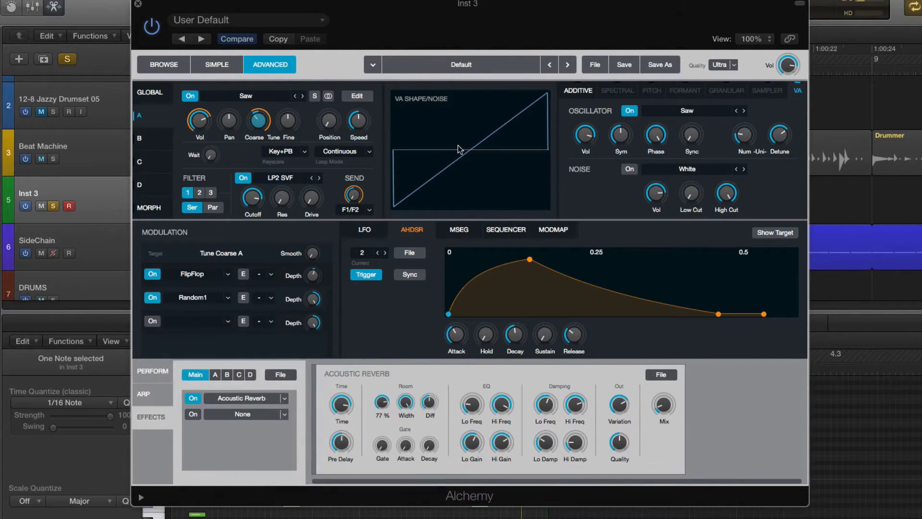
click(152, 298)
click(229, 299)
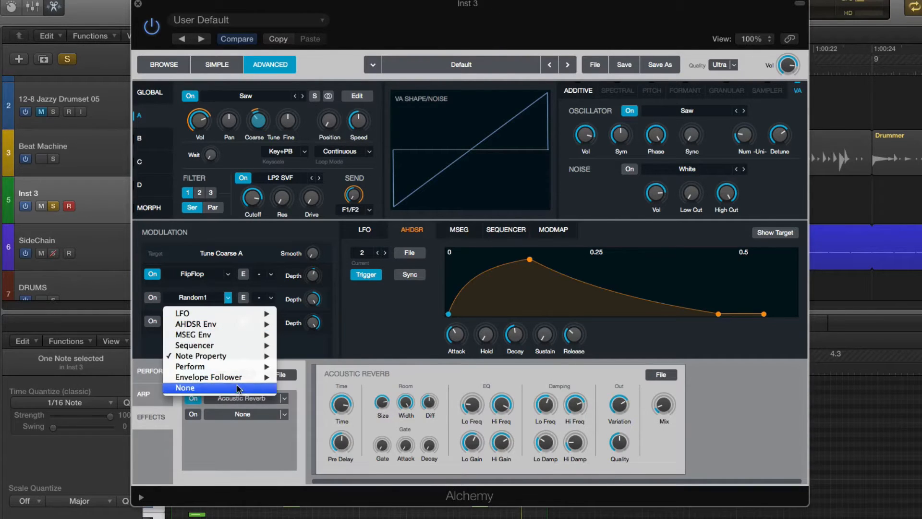
click(185, 388)
Duplicate the Inst 3 region to bar 3 and set the cycle range around the copy
key(super+w)
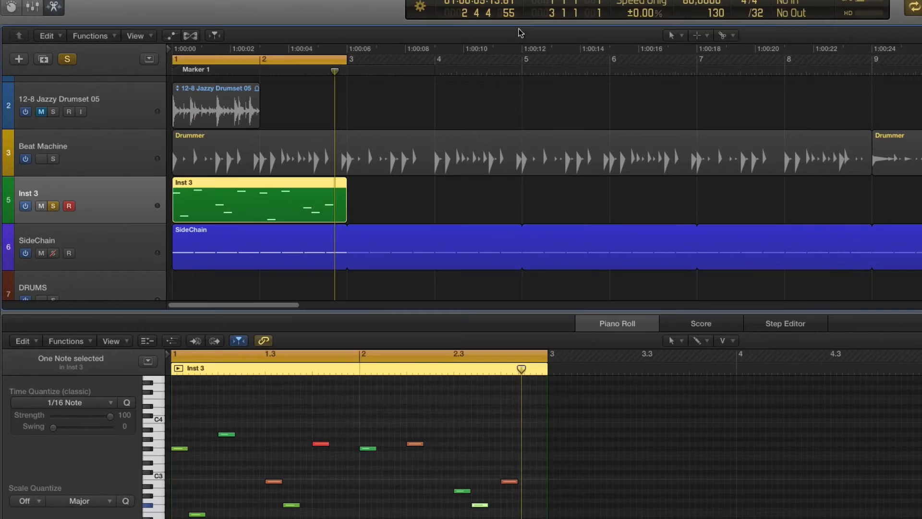
drag(241, 218, 444, 205)
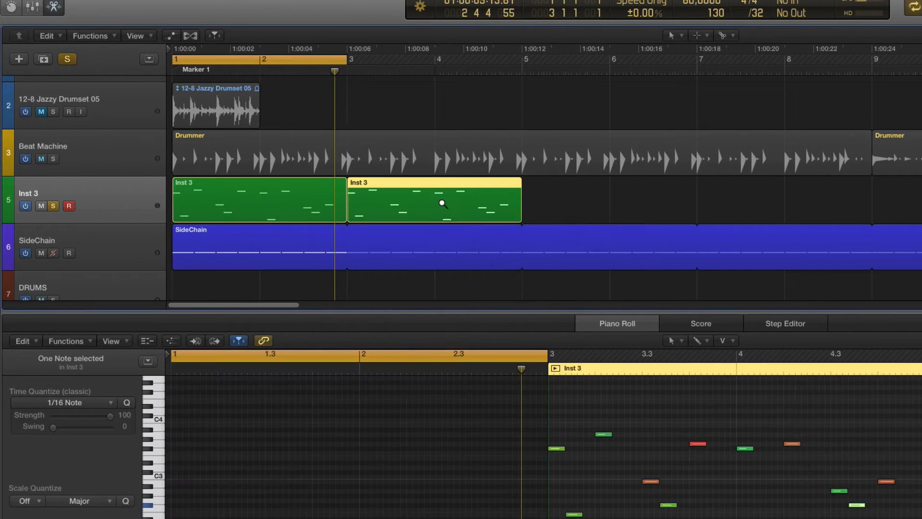
key(u)
key(t)
key(t)
key(super+a)
key(u)
click(762, 418)
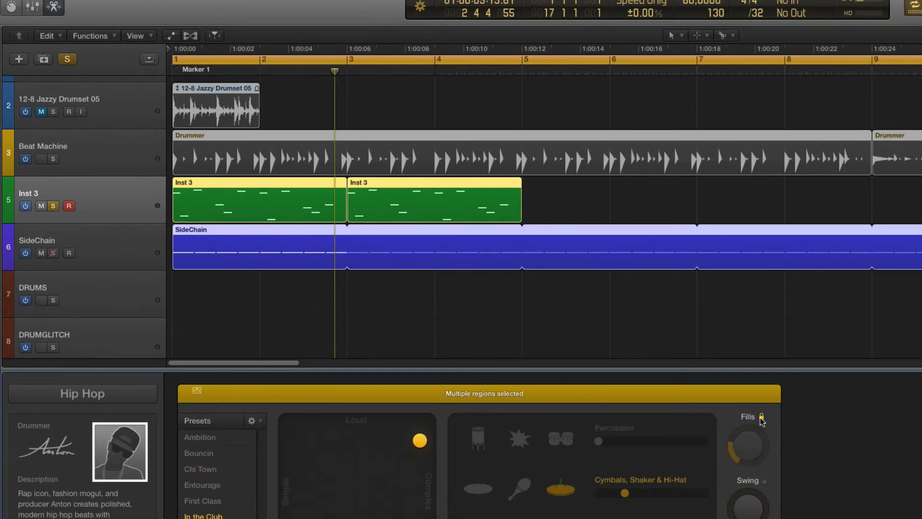
click(537, 208)
click(502, 207)
key(u)
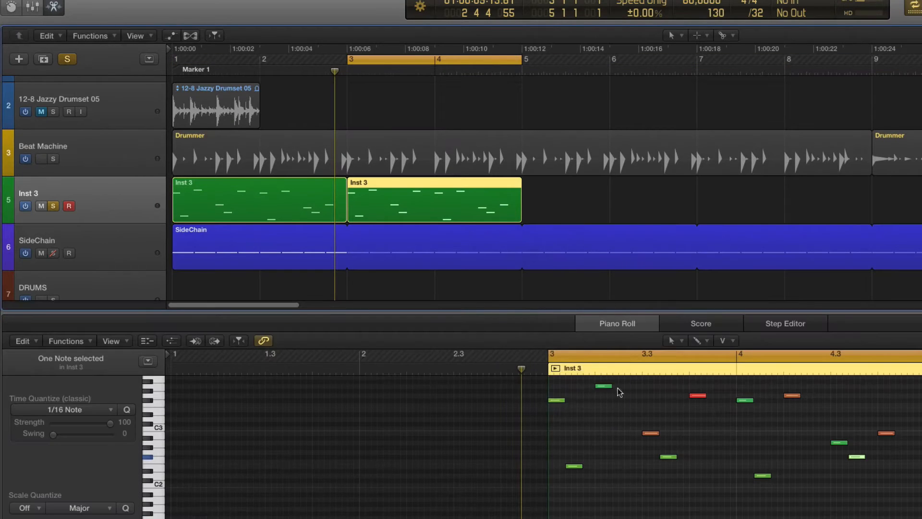
Delete all notes inside the copied Inst 3 region
click(642, 419)
key(super+a)
key(Delete)
Draw four short C3 notes between bars 3 and 4 of the emptied region
key(t)
click(681, 473)
click(552, 429)
click(605, 428)
click(664, 433)
mouse_move(745, 423)
mouse_down()
mouse_move(763, 424)
mouse_move(753, 428)
mouse_up()
Quantize all the C3 notes to 1/4 notes and extend them to legato
key(super+a)
click(83, 413)
click(53, 442)
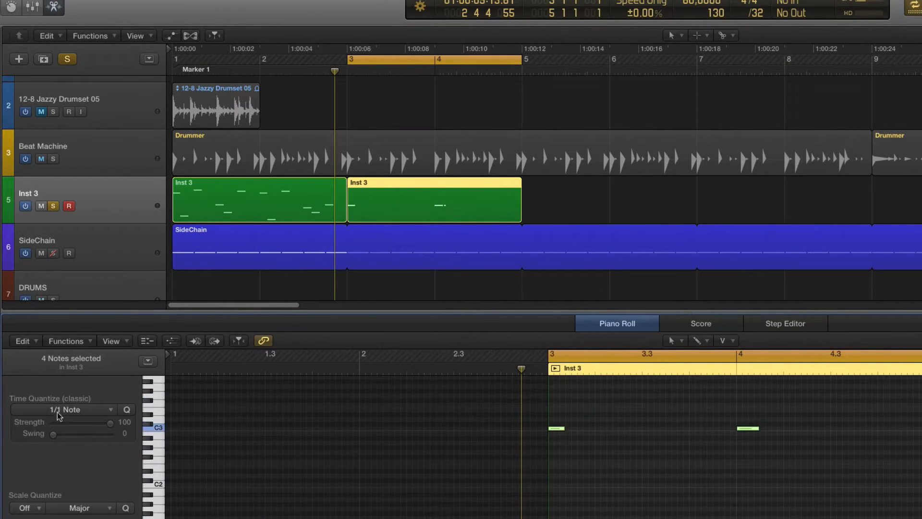
click(58, 412)
click(53, 462)
key(shift+backslash)
click(777, 465)
Add a C3 note on the fourth beat of bar 3 and delete the extra note at bar 4
key(t)
key(i)
click(689, 428)
key(t)
key(t)
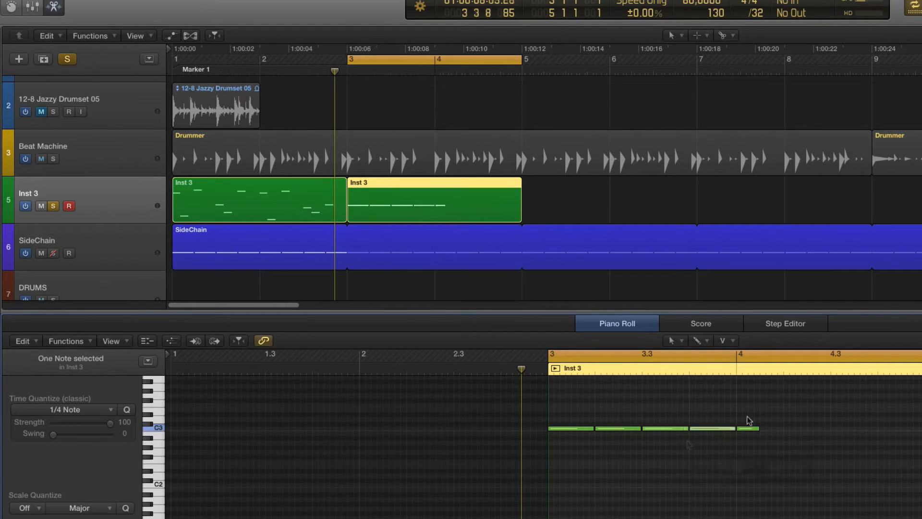
click(750, 427)
key(Delete)
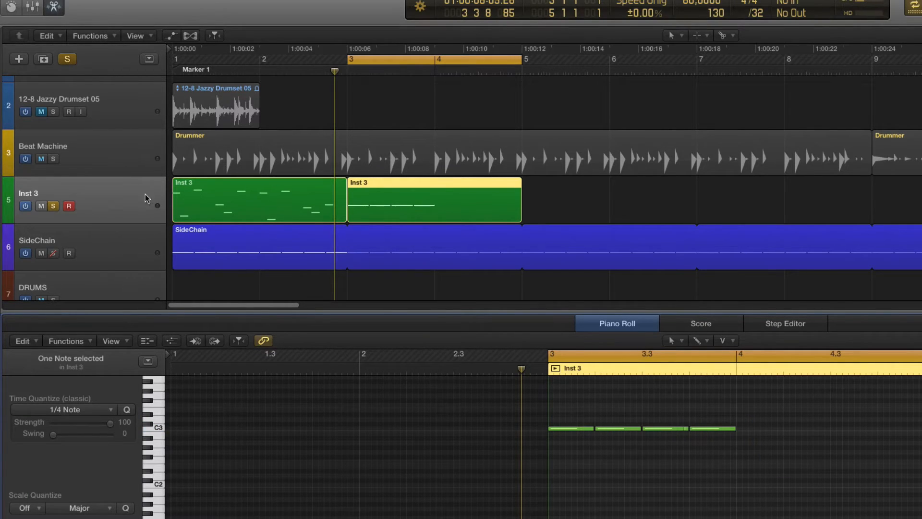
Play the four C3 notes on Inst 3 and watch the coarse tune modulation of source A
click(146, 194)
key(space)
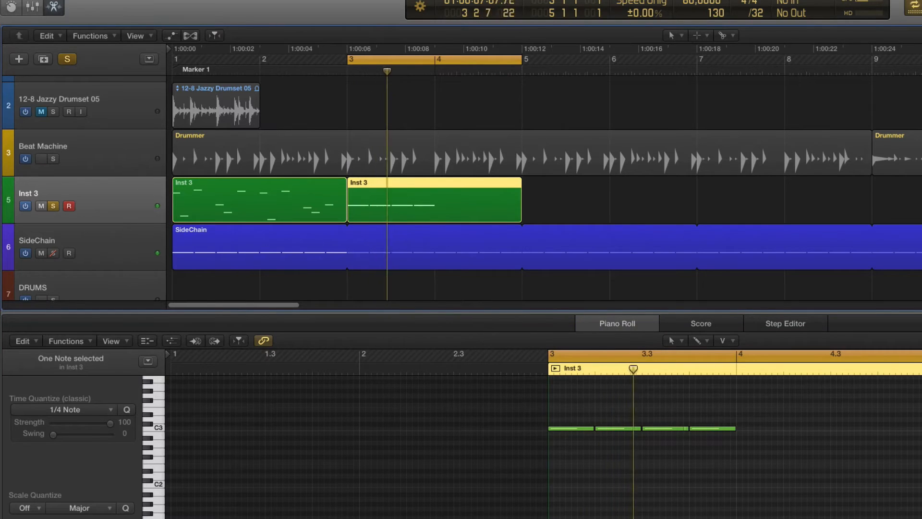
key(space)
key(v)
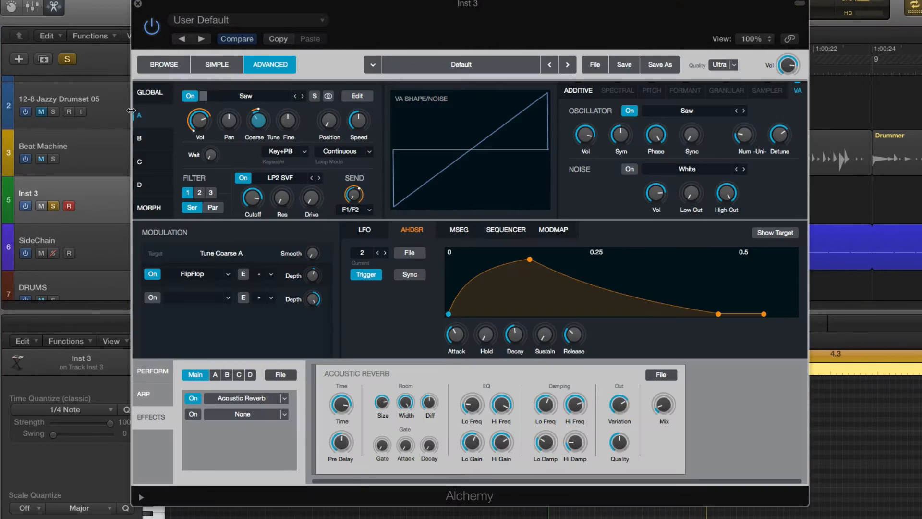
mouse_move(264, 132)
mouse_move(286, 122)
Try FlipFlop2 as the modulator of source A's coarse tune and switch back to FlipFlop
click(229, 278)
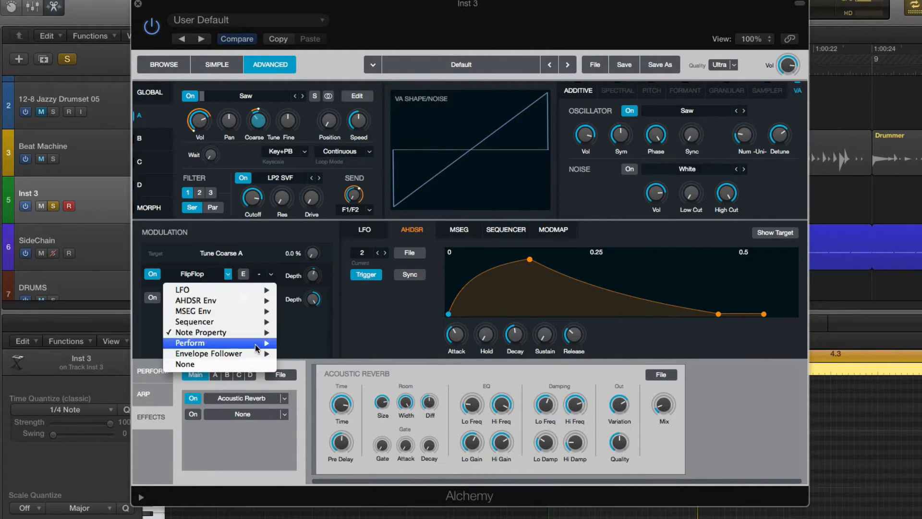
click(343, 411)
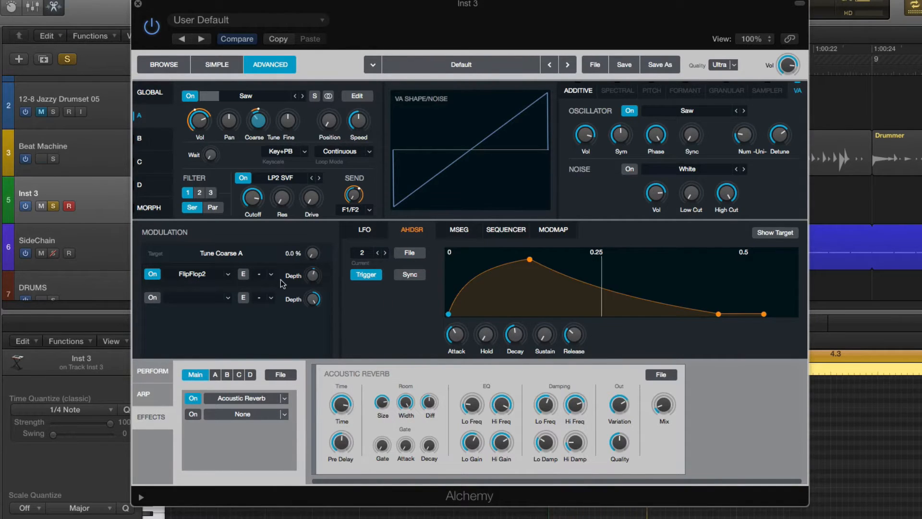
click(228, 275)
mouse_move(235, 332)
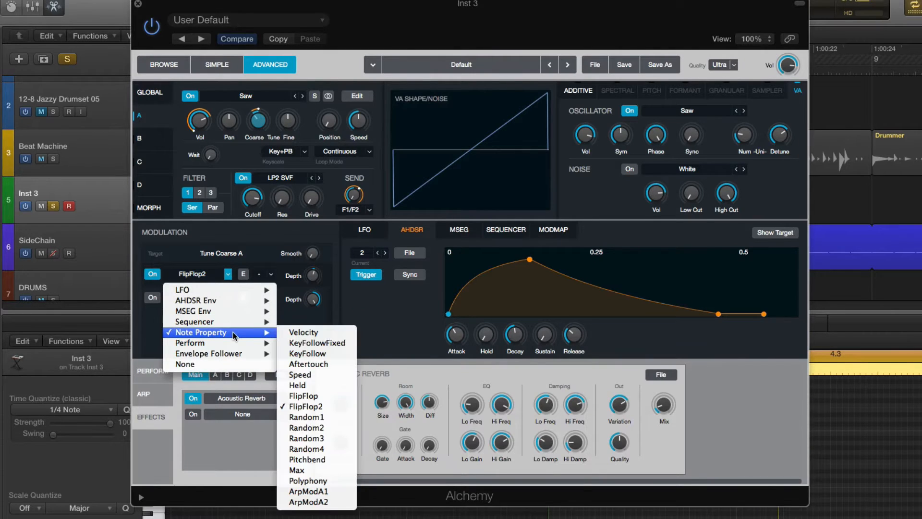
click(321, 397)
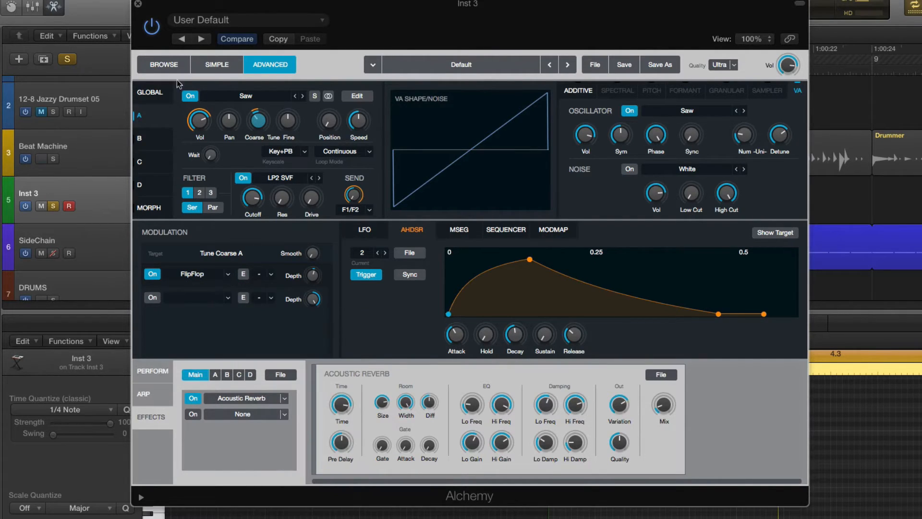
Inspect the modulation on source A's FX send and its additive oscillator settings
click(356, 195)
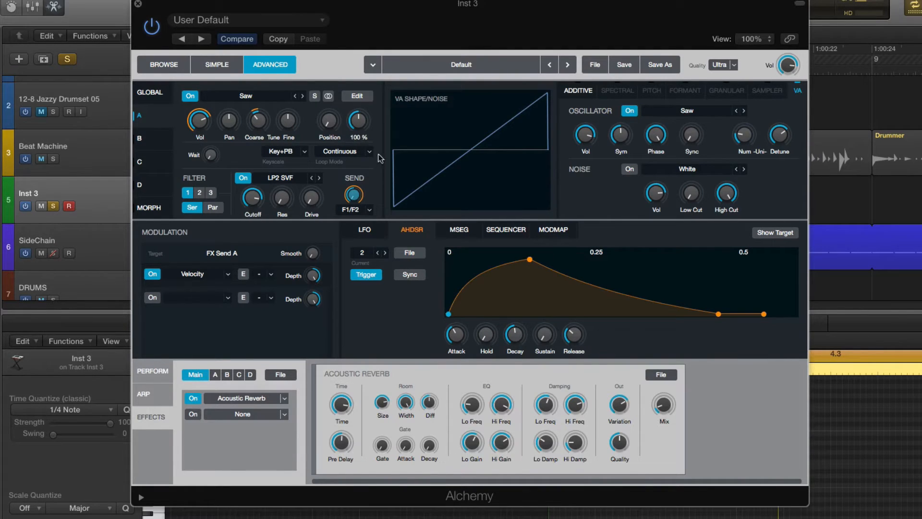
click(570, 92)
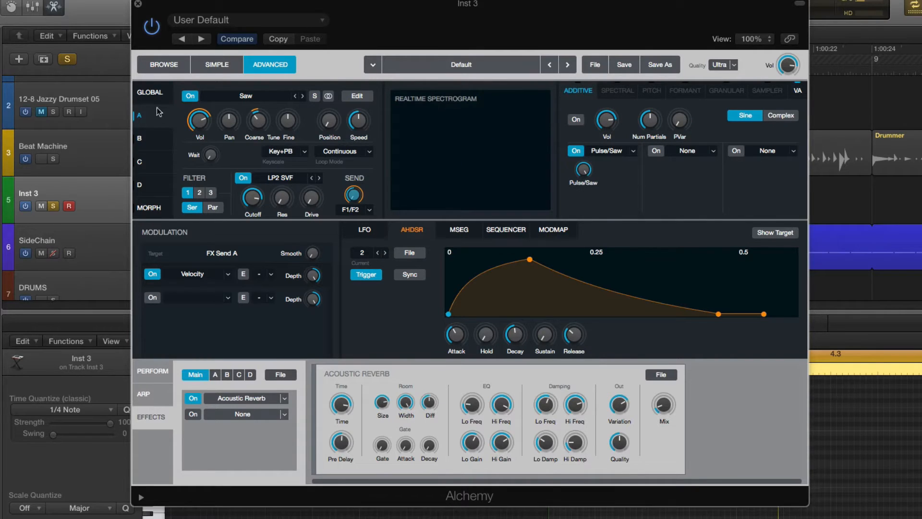
Switch off source A in the global view, enable source B and show its volume modulation
click(149, 92)
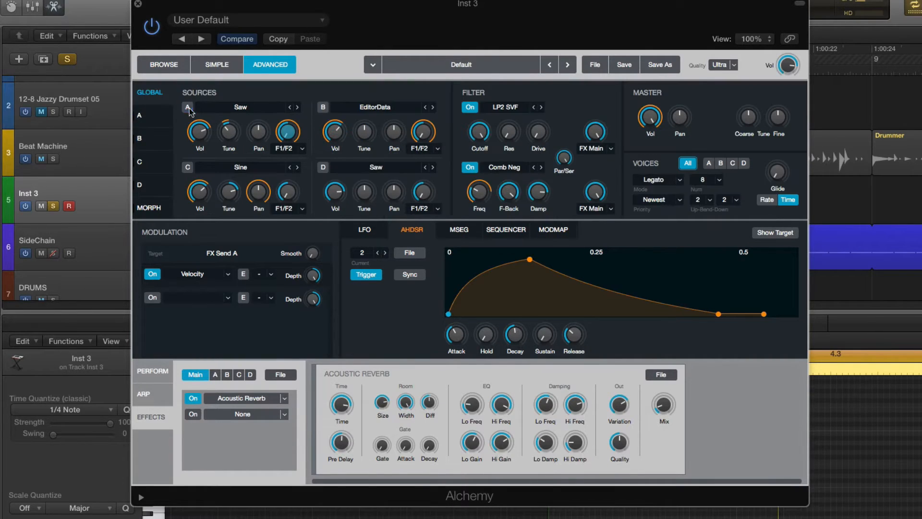
click(323, 106)
click(335, 132)
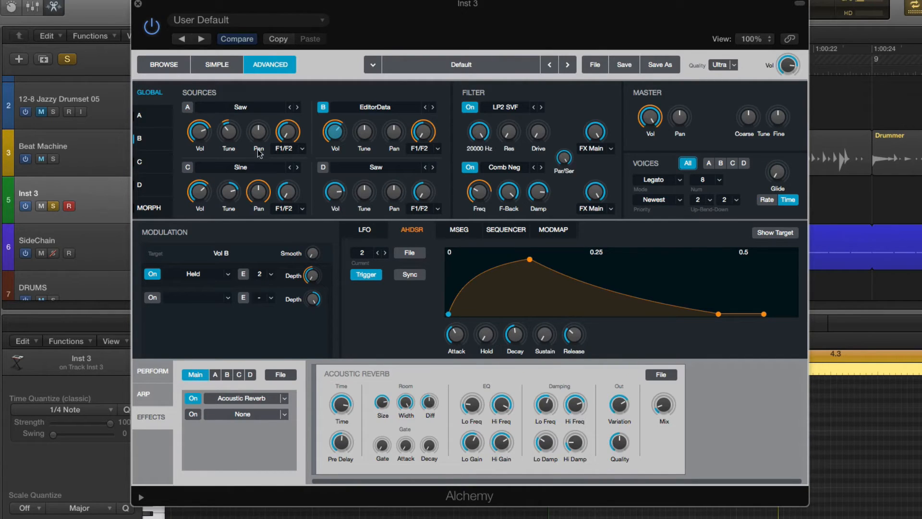
Enable source D in place of source B and lower its volume
click(322, 168)
click(339, 210)
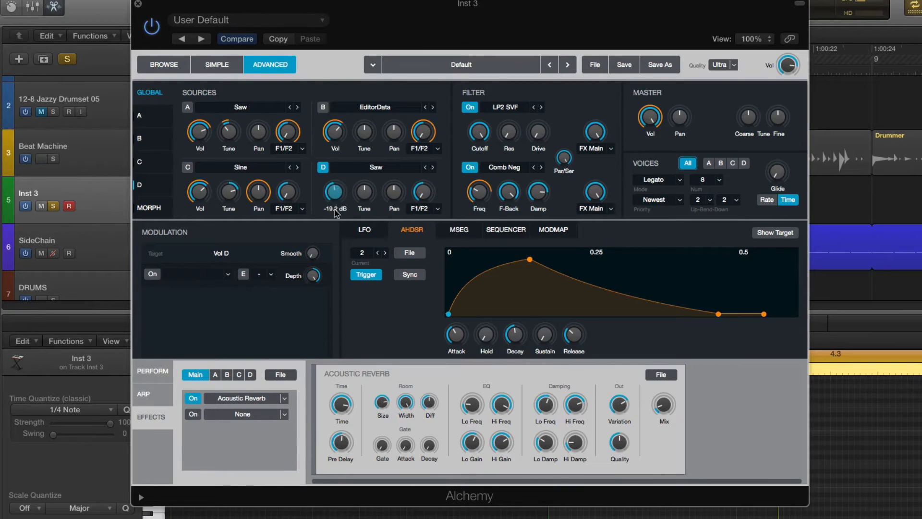
drag(335, 209, 342, 188)
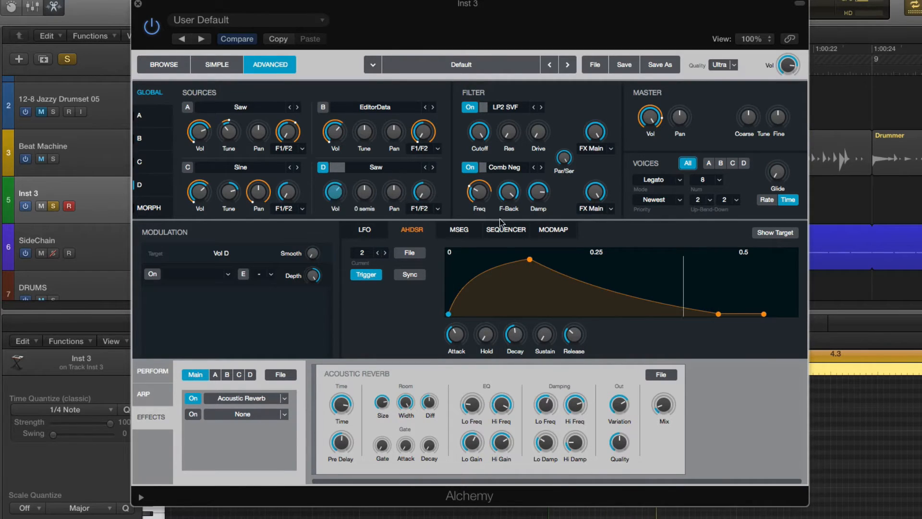
Add a Held note property modulation to source D's coarse tune and reduce its depth
right_click(365, 194)
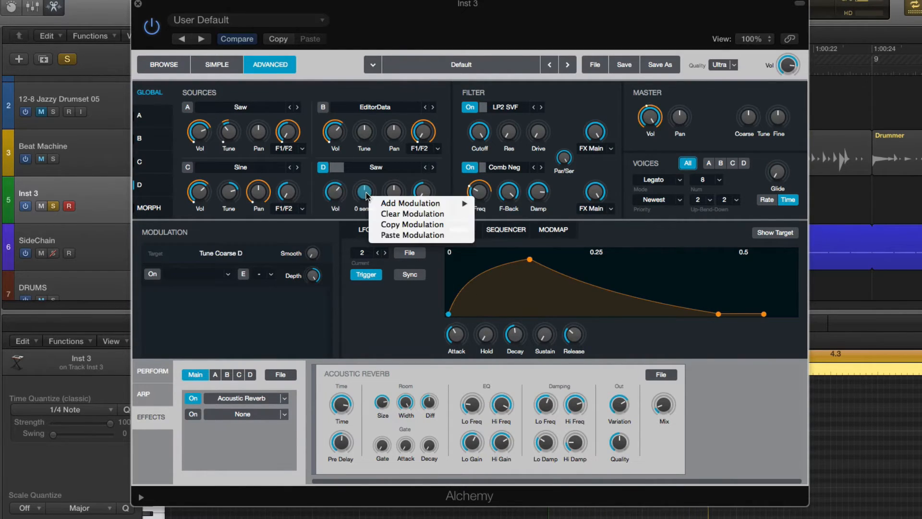
mouse_move(405, 202)
mouse_move(565, 246)
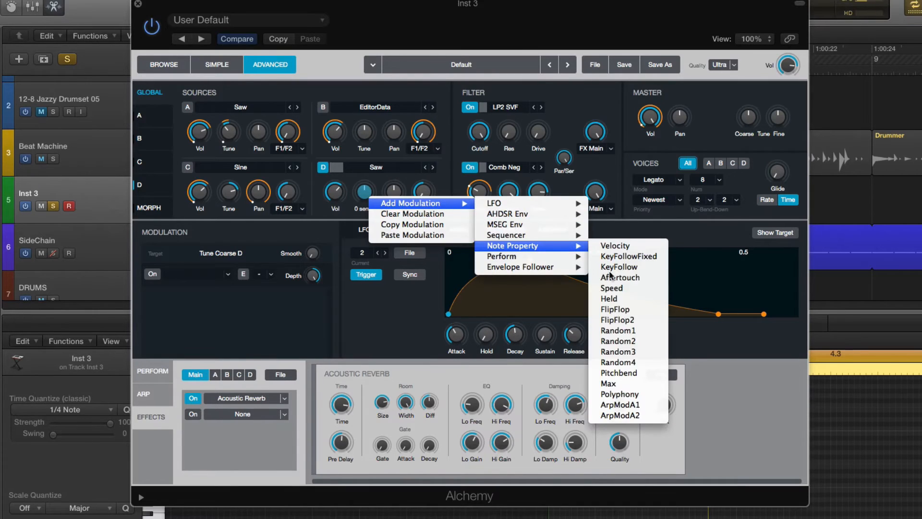
click(609, 298)
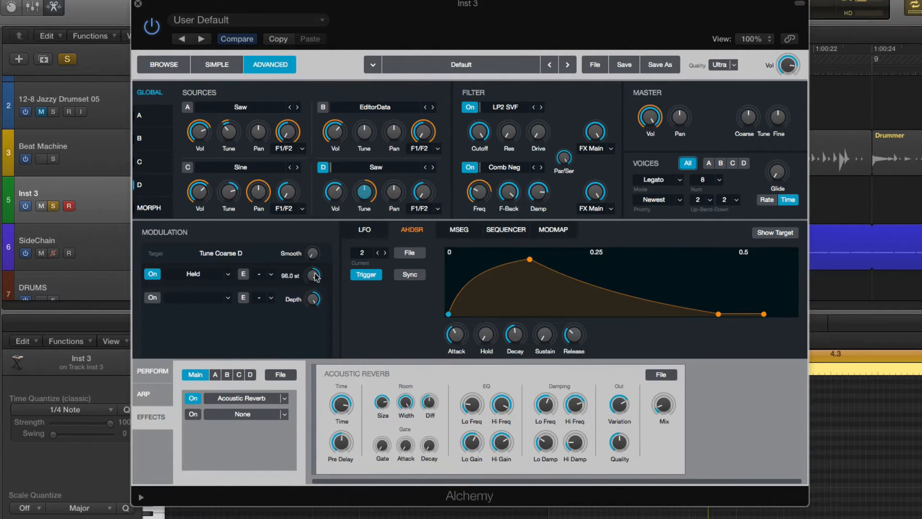
drag(315, 277, 302, 314)
mouse_move(310, 280)
Shorten all four C3 notes to about a third of their length and play them back
key(v)
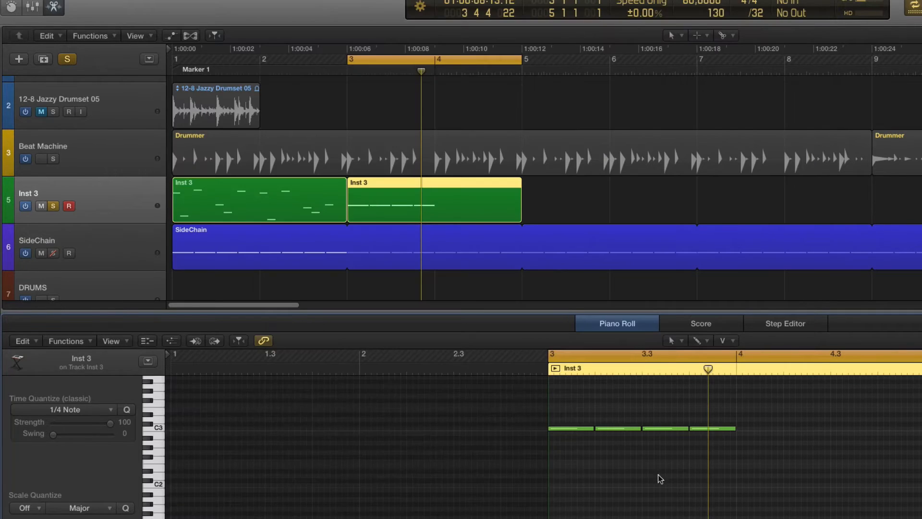
drag(591, 406, 730, 471)
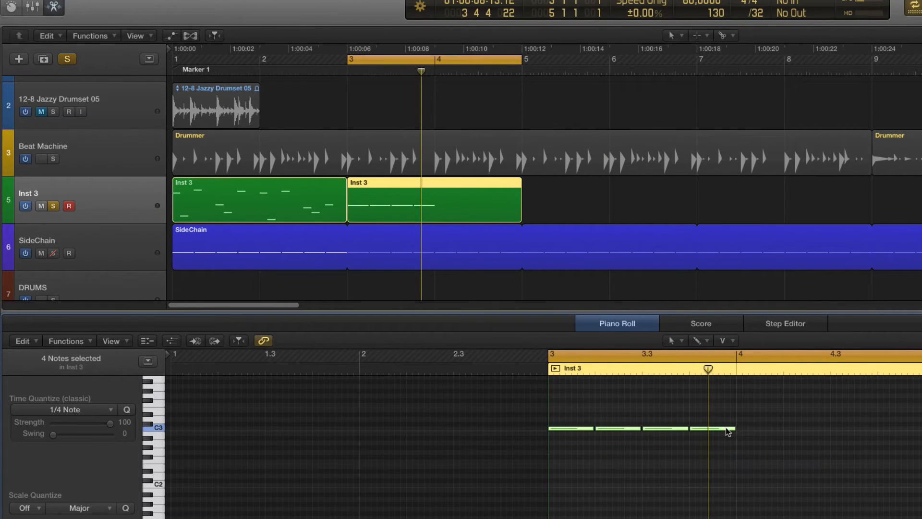
drag(733, 431, 706, 432)
key(space)
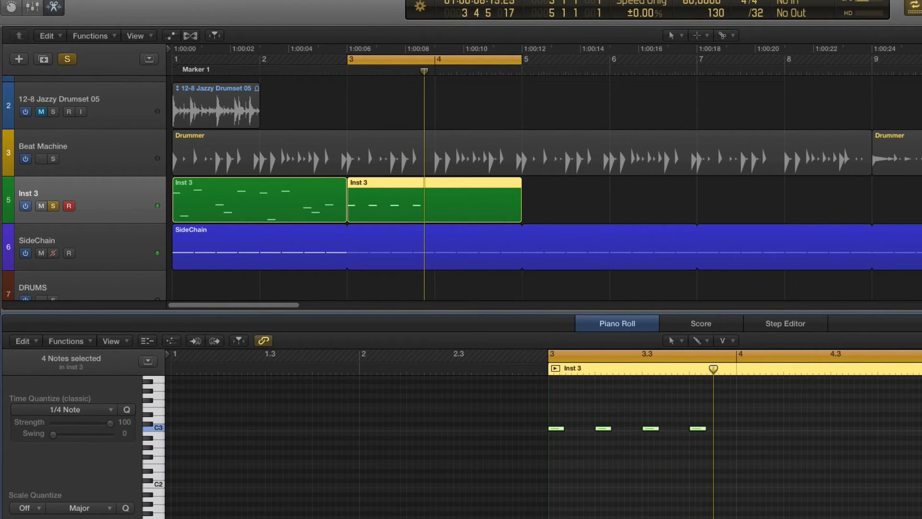
Show Alchemy's first AHDSR envelope and shorten its release with the performance Release control until the envelope spans about 1.5 s
key(v)
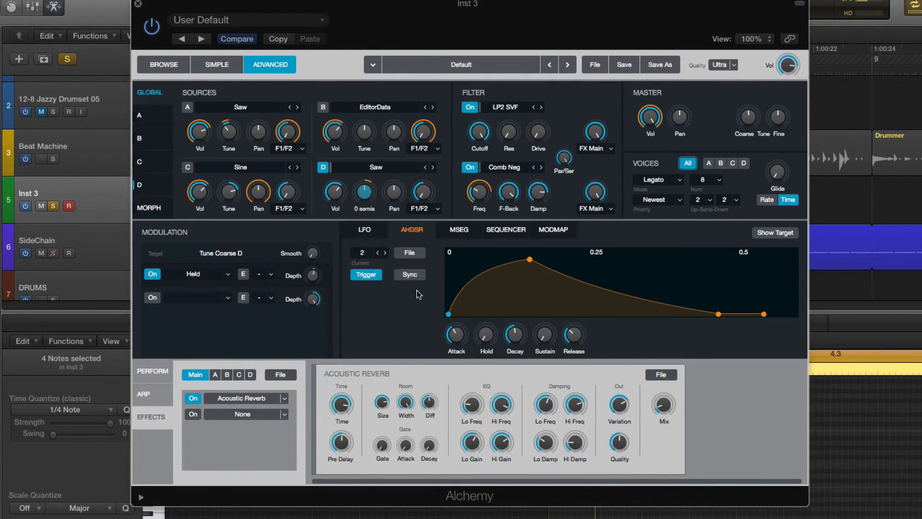
click(377, 254)
click(168, 381)
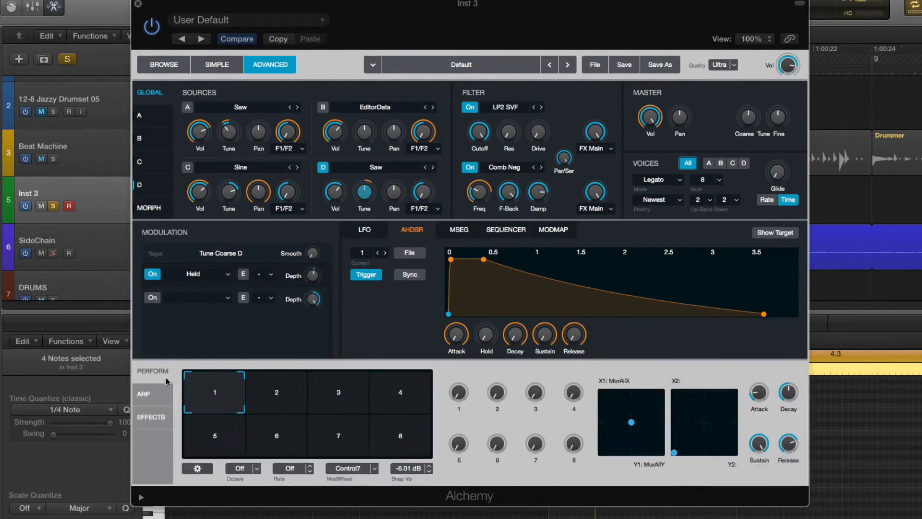
drag(789, 443, 802, 466)
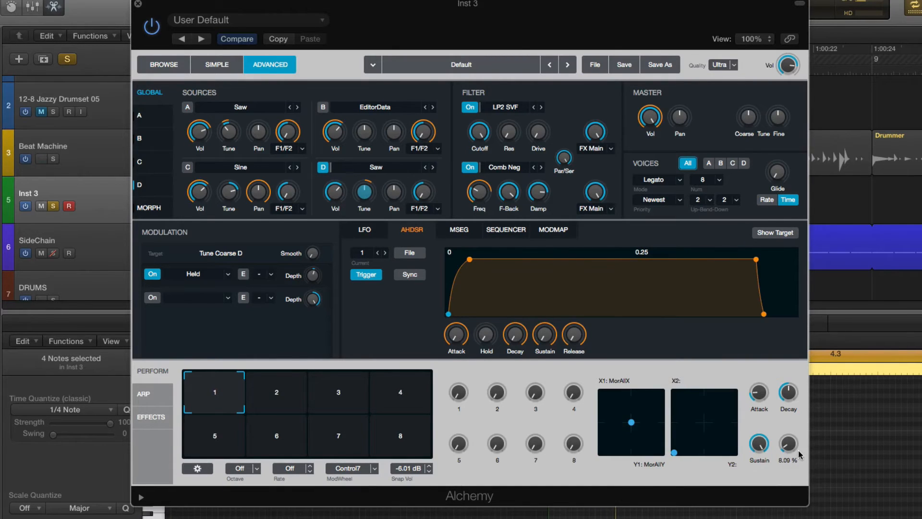
drag(799, 454, 794, 418)
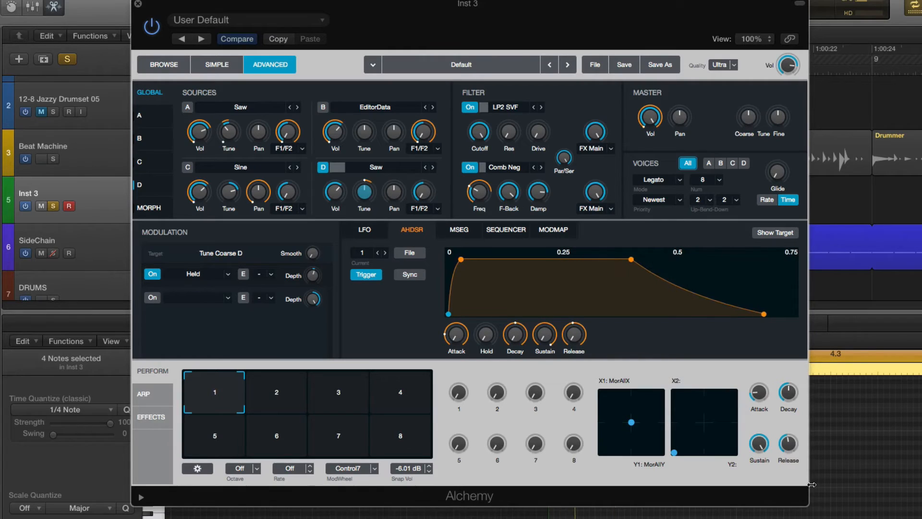
drag(792, 451, 790, 434)
drag(789, 452, 788, 460)
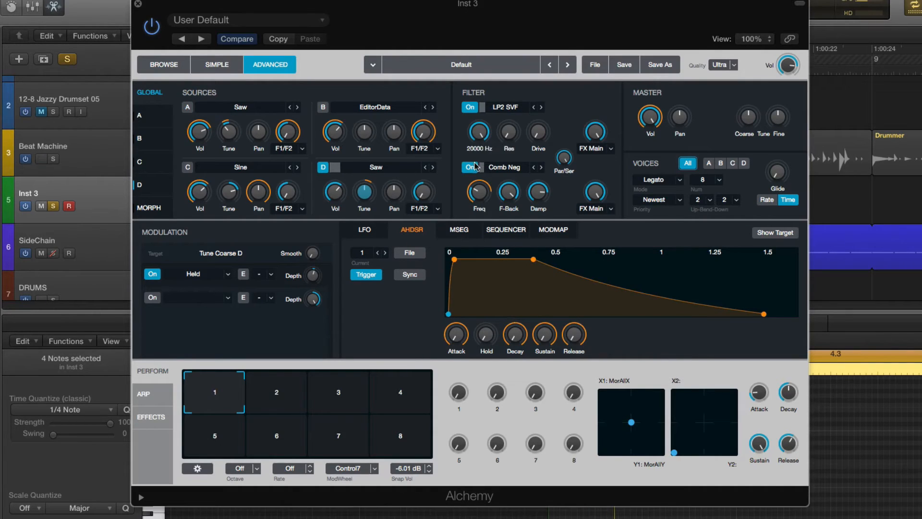
Add a Held note property modulation to filter 1's cutoff
right_click(478, 134)
mouse_move(528, 139)
mouse_move(675, 171)
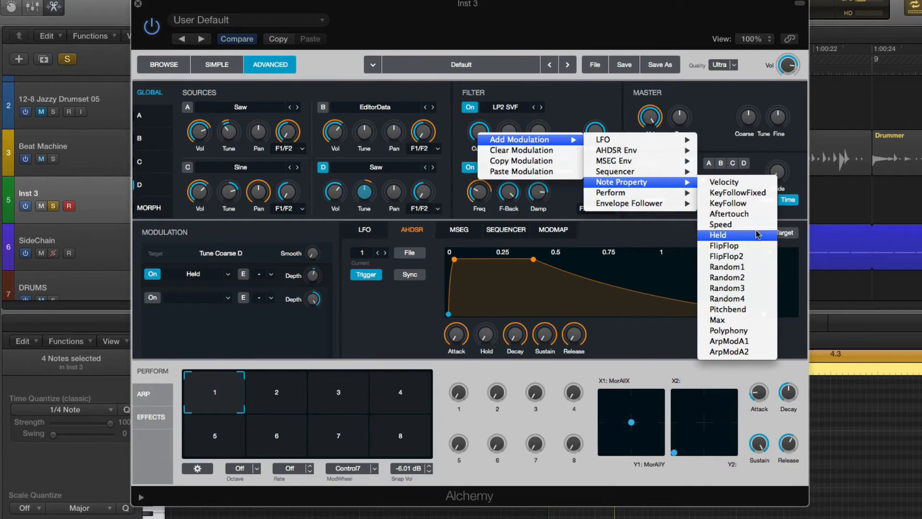
click(748, 235)
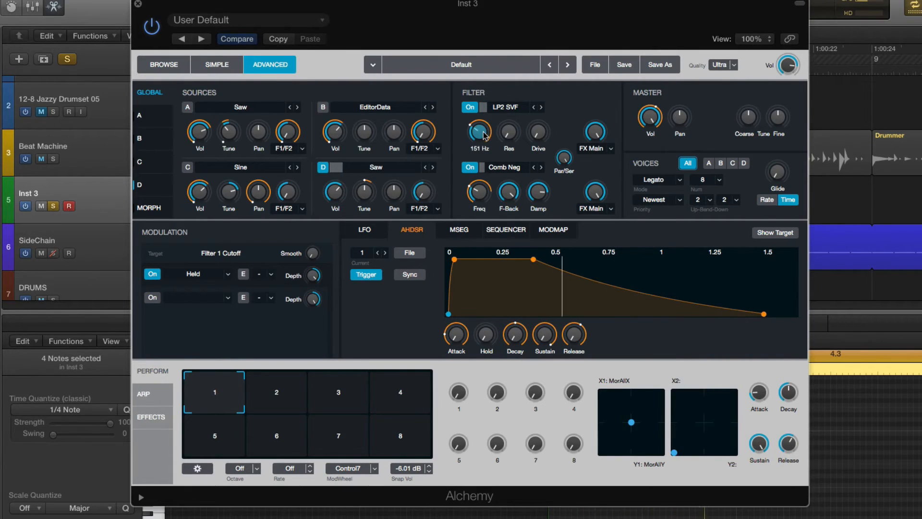
Open filter 1's cutoff fully and set the Held modulation's depth to about -58 %
drag(483, 135, 483, 64)
drag(313, 278, 322, 246)
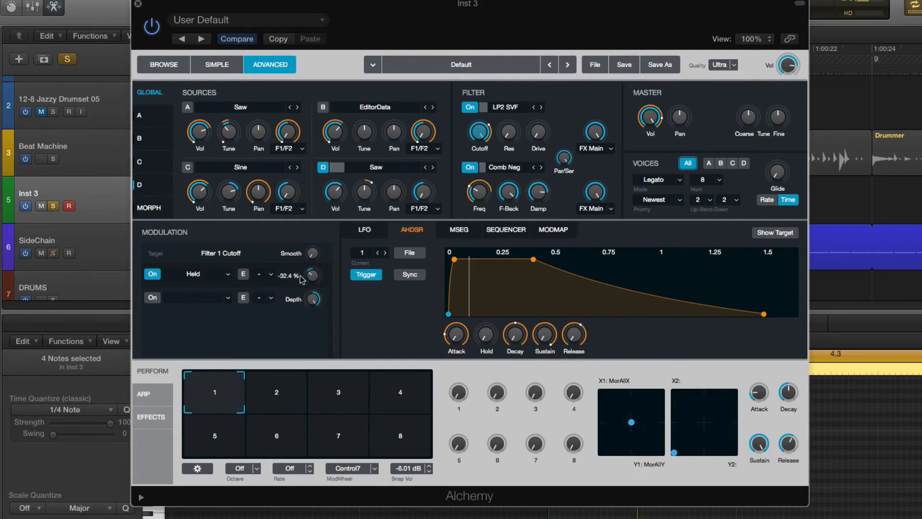
drag(302, 279, 316, 282)
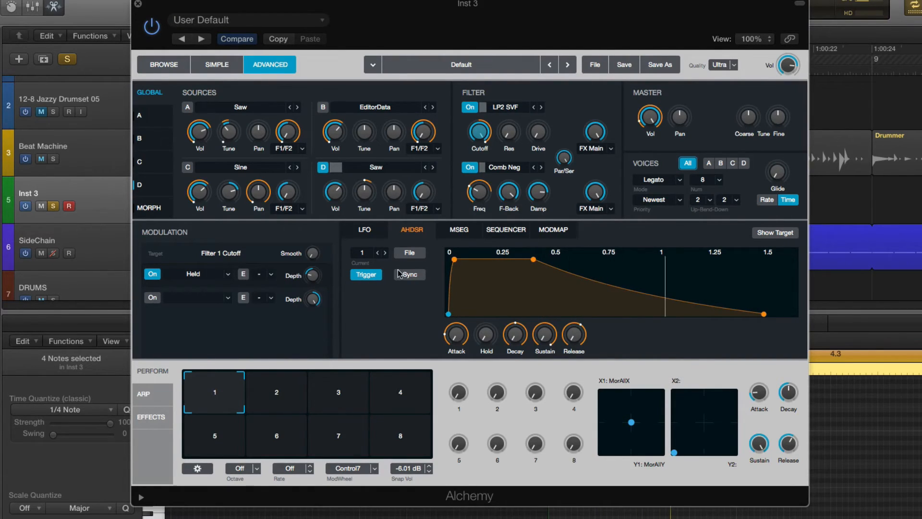
Assign a new ModMap to the Held modulation on filter 1's cutoff and bend its curve slightly downward
click(271, 274)
click(294, 321)
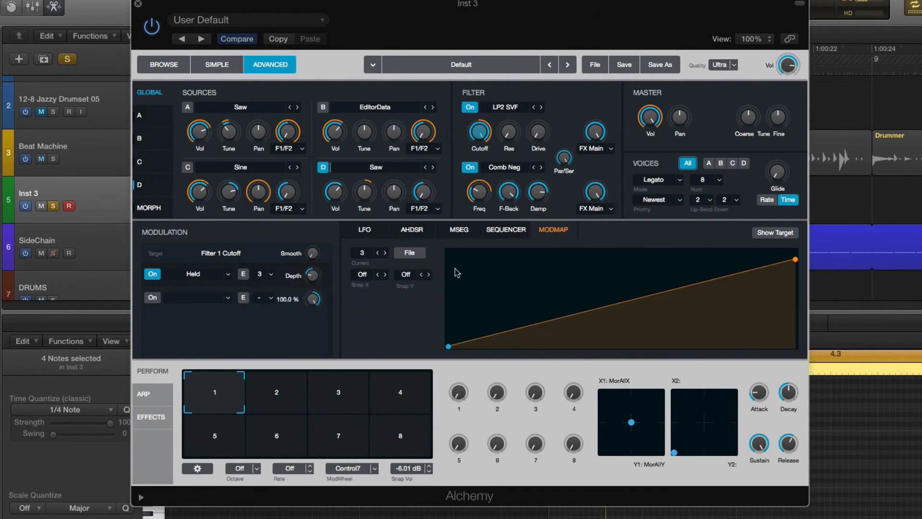
drag(548, 319, 553, 327)
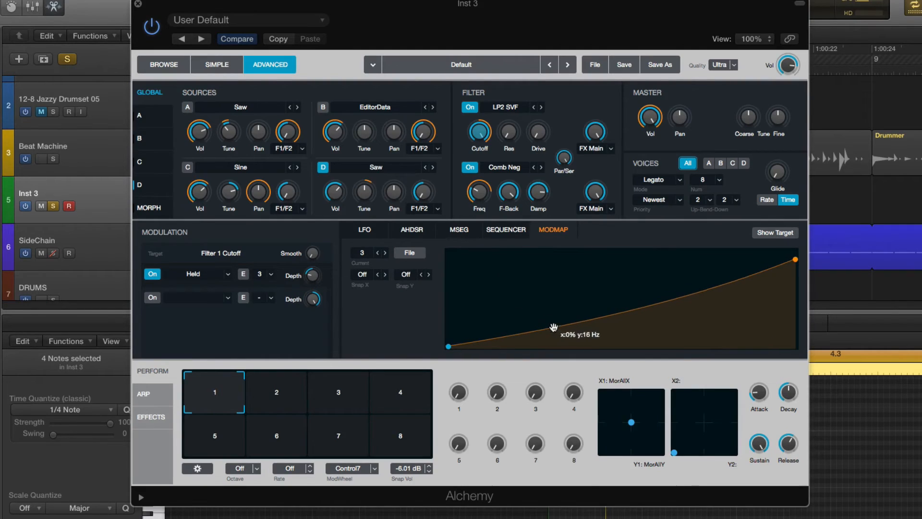
Modulate the Held depth with a new AHDSR envelope and set that envelope's attack to about 0.086 s
right_click(313, 275)
mouse_move(357, 283)
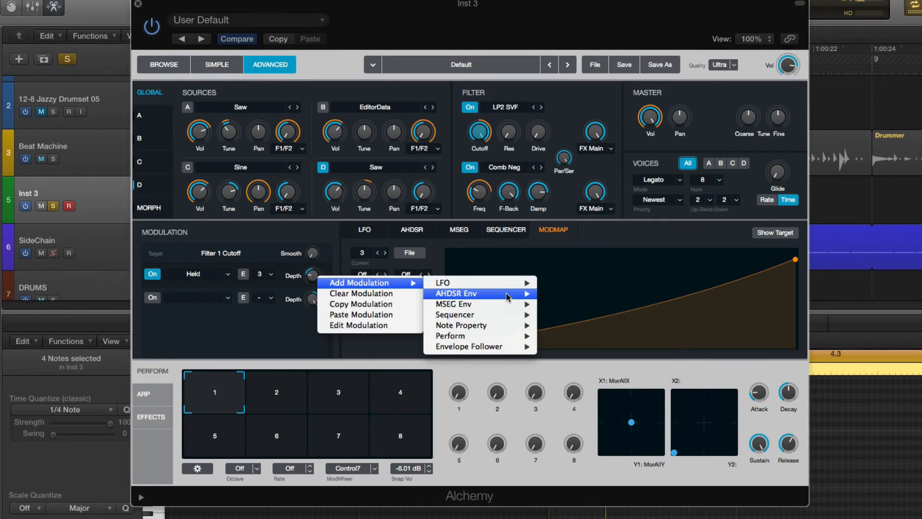
mouse_move(509, 294)
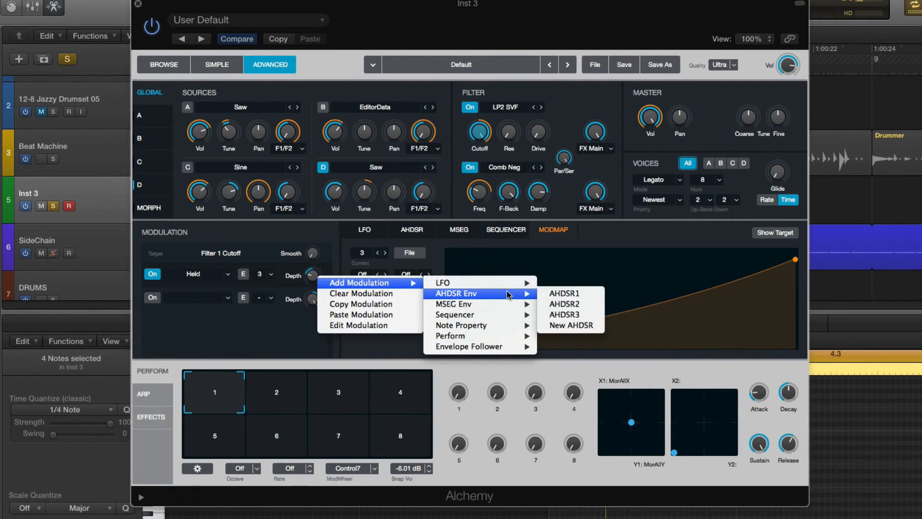
click(583, 325)
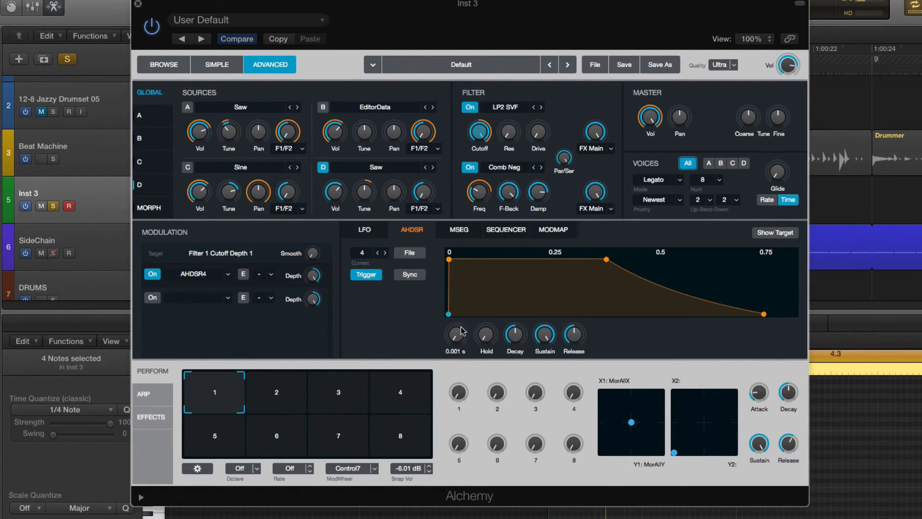
drag(461, 331, 462, 317)
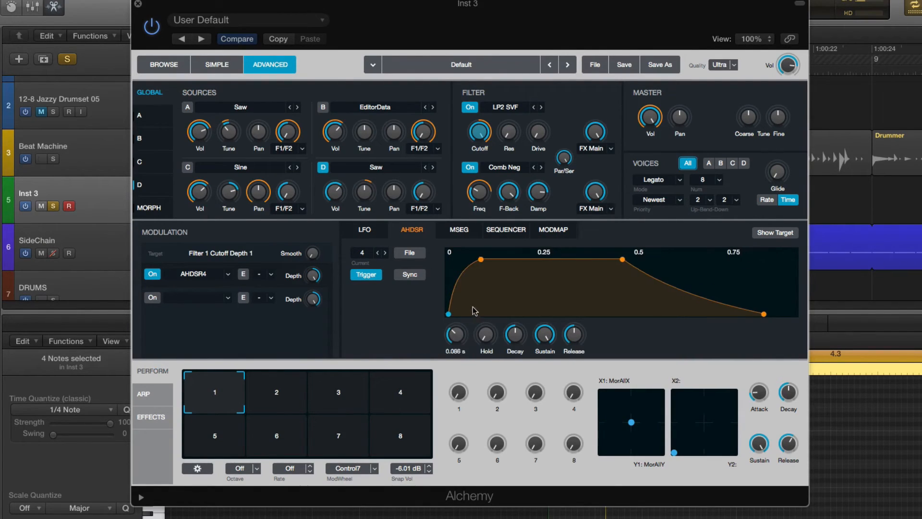
Edit the modulation on the Held depth and reduce the amount of its AHDSR envelope
right_click(319, 275)
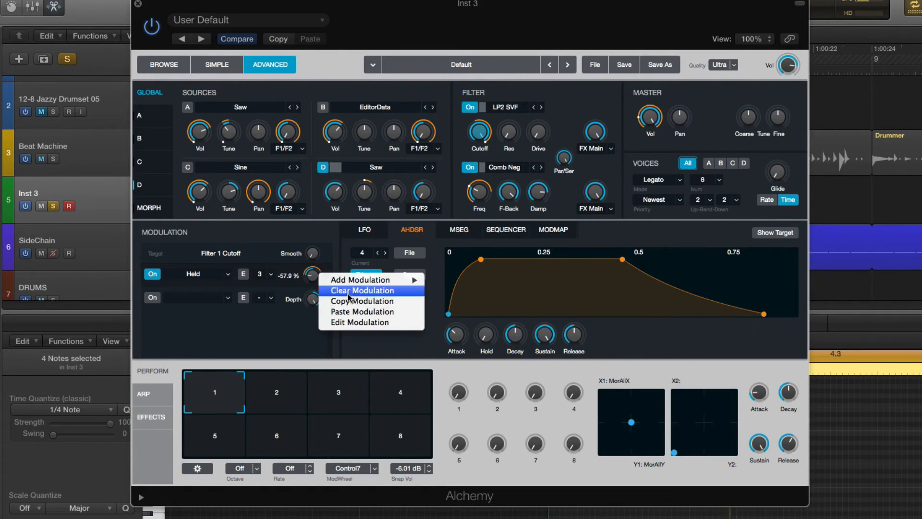
click(358, 322)
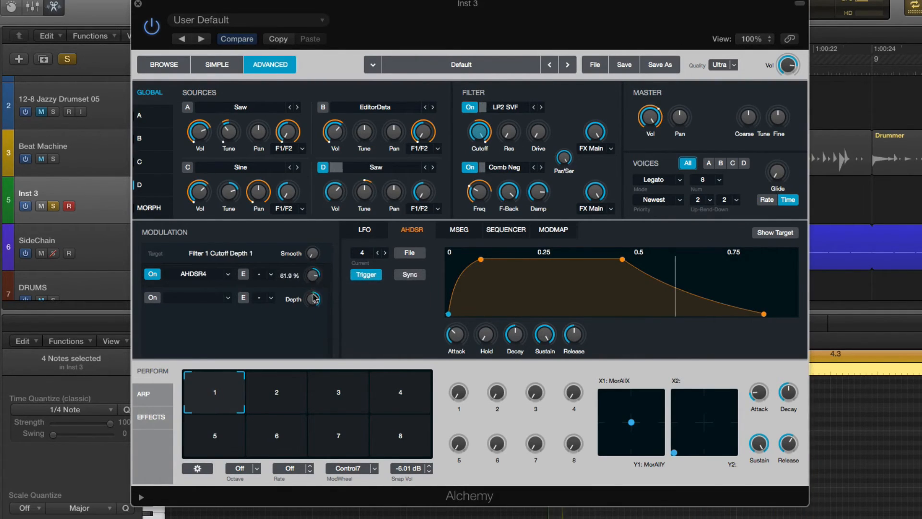
drag(313, 275, 319, 276)
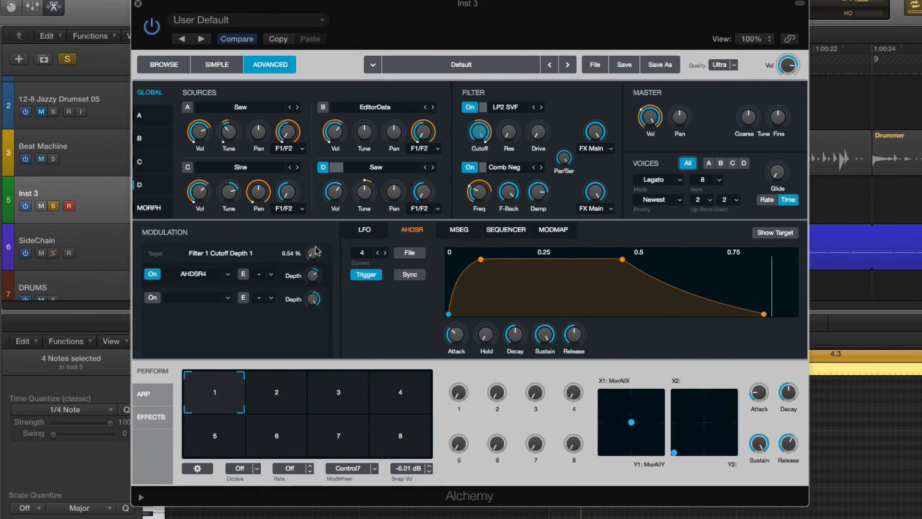
Return to filter 1's cutoff modulation, lengthen the depth envelope's attack to about 0.75 s and set the Held depth to about -45 %
click(479, 132)
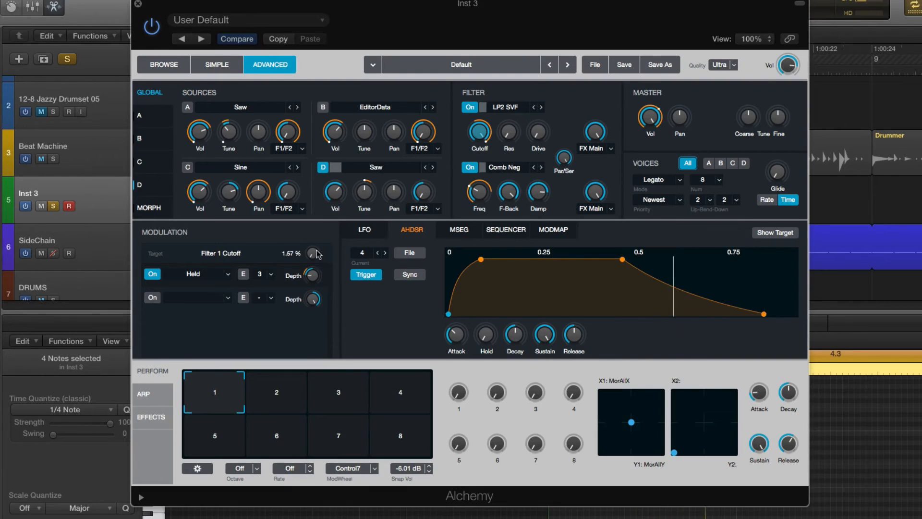
drag(456, 335, 457, 326)
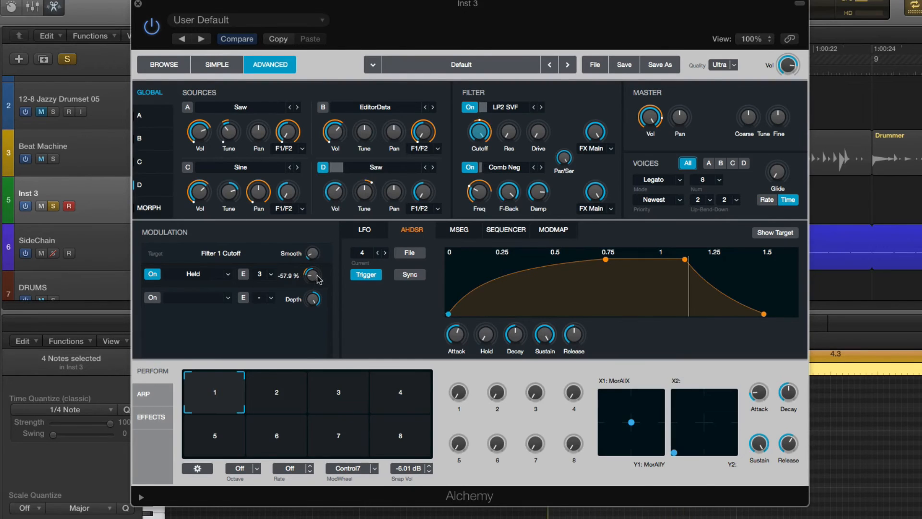
mouse_move(318, 268)
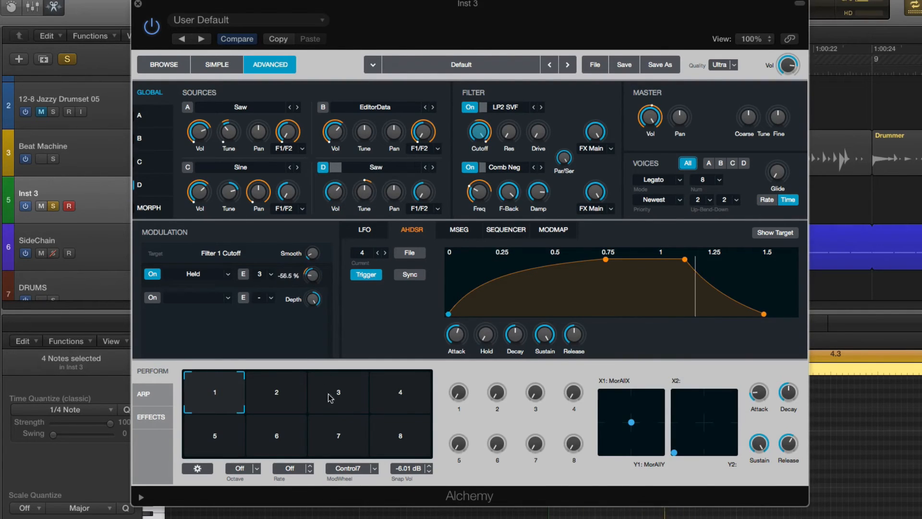
mouse_move(486, 146)
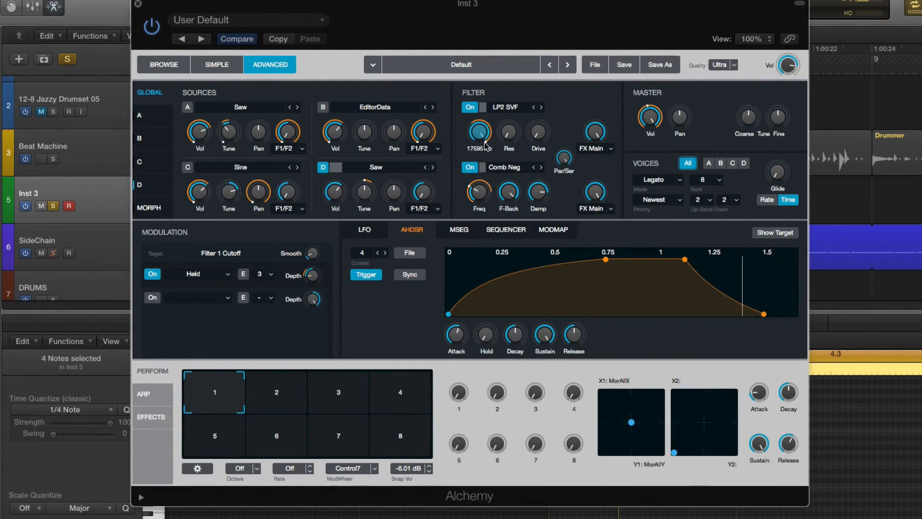
drag(314, 256, 316, 278)
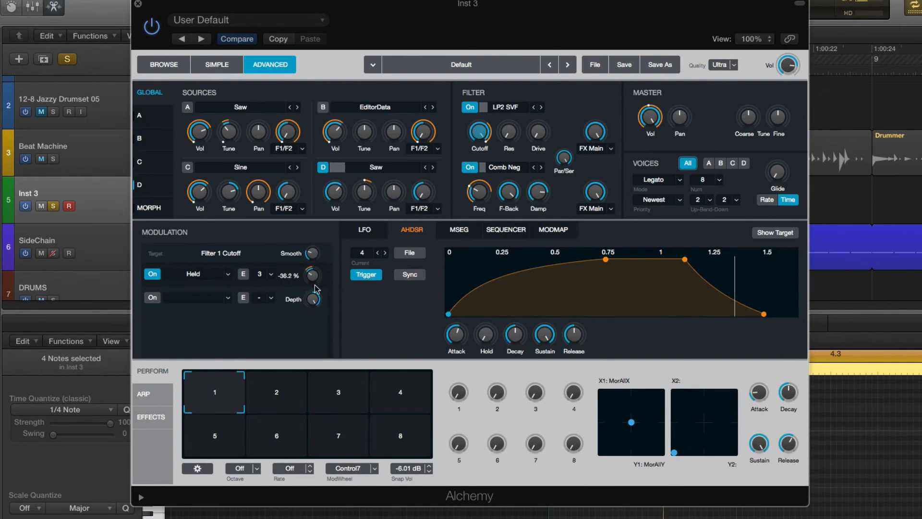
Reopen the modulation on the Held depth and lower its AHDSR envelope amount further, below 27 %
right_click(314, 279)
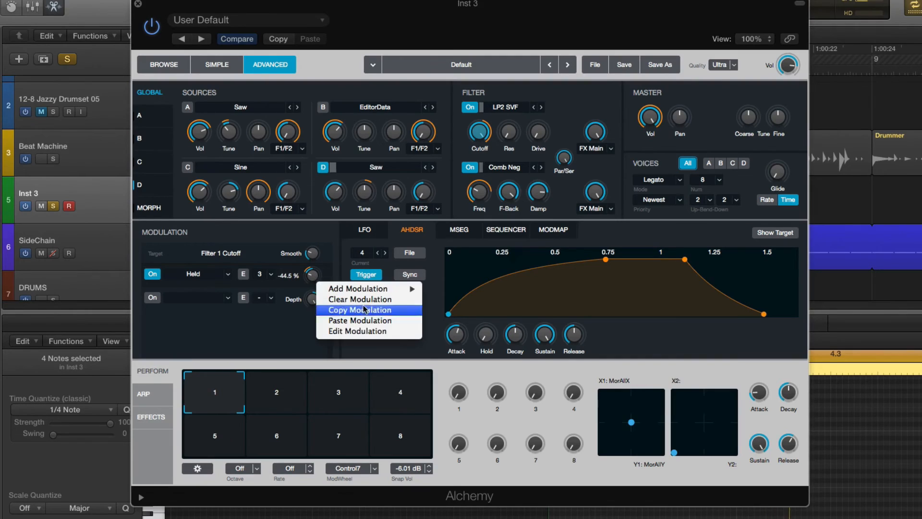
click(355, 332)
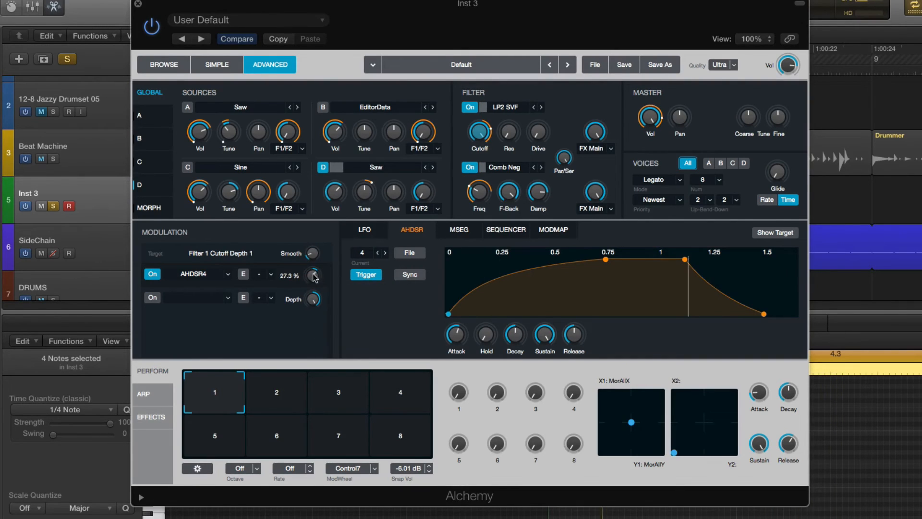
drag(314, 281, 313, 288)
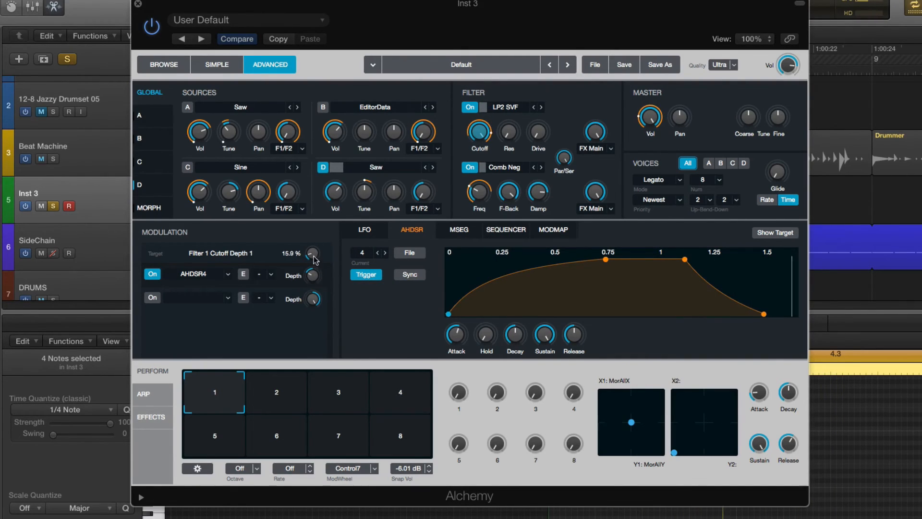
Review the modulation chain on filter 1's cutoff and examine the available Note Property modulators
click(479, 133)
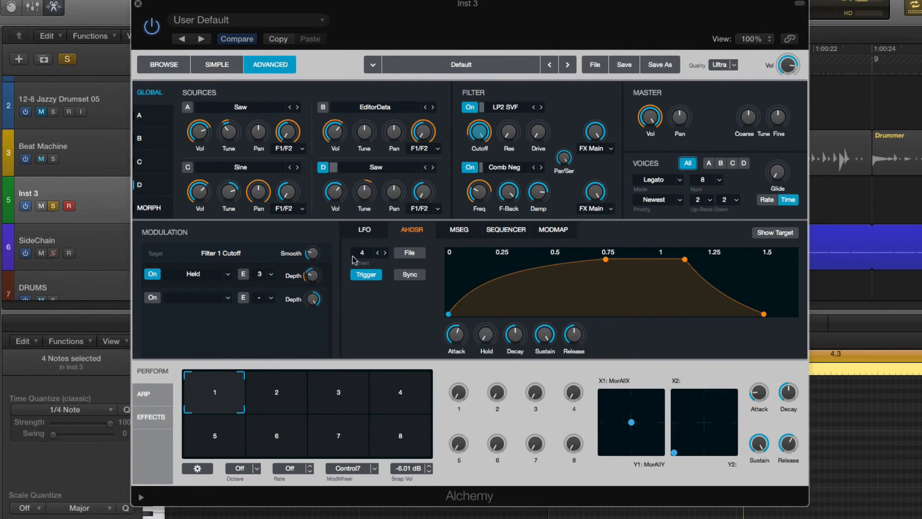
right_click(312, 279)
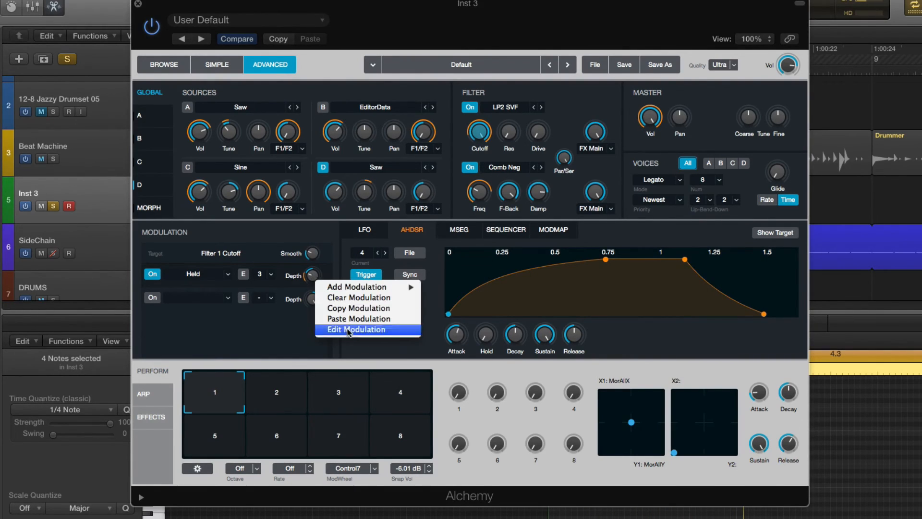
click(358, 318)
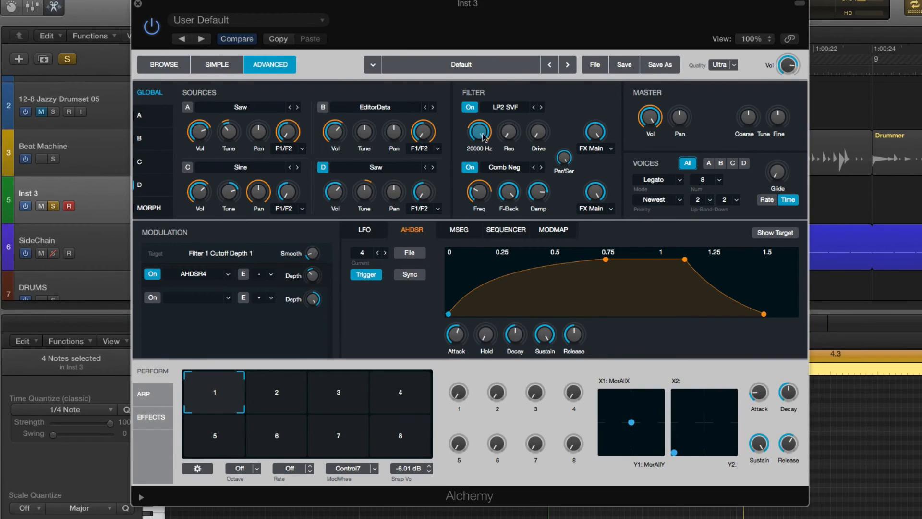
click(481, 137)
right_click(487, 140)
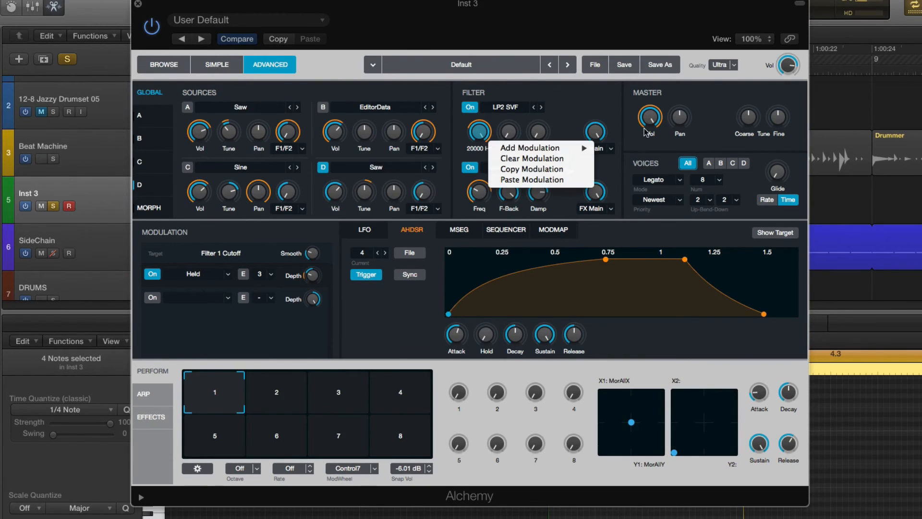
mouse_move(575, 149)
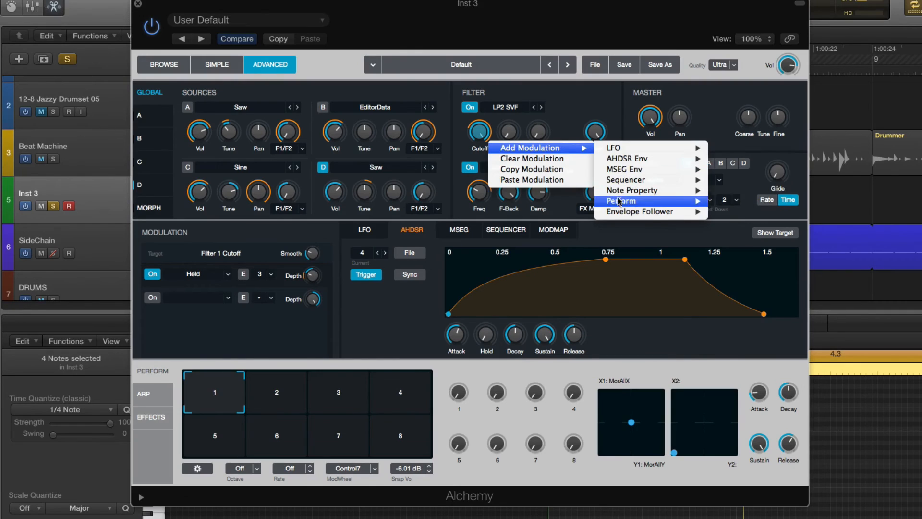
mouse_move(621, 201)
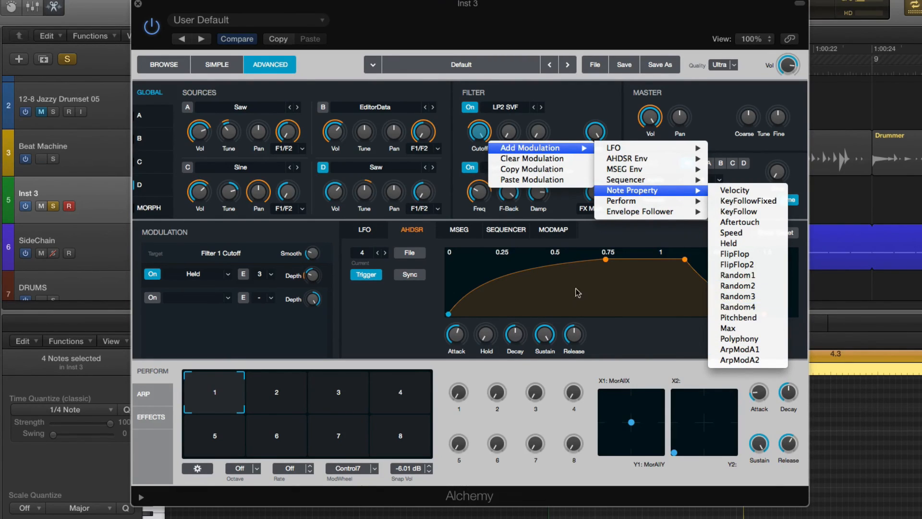
Enable sources A, B and C, switch off source D and close the Alchemy window
click(488, 87)
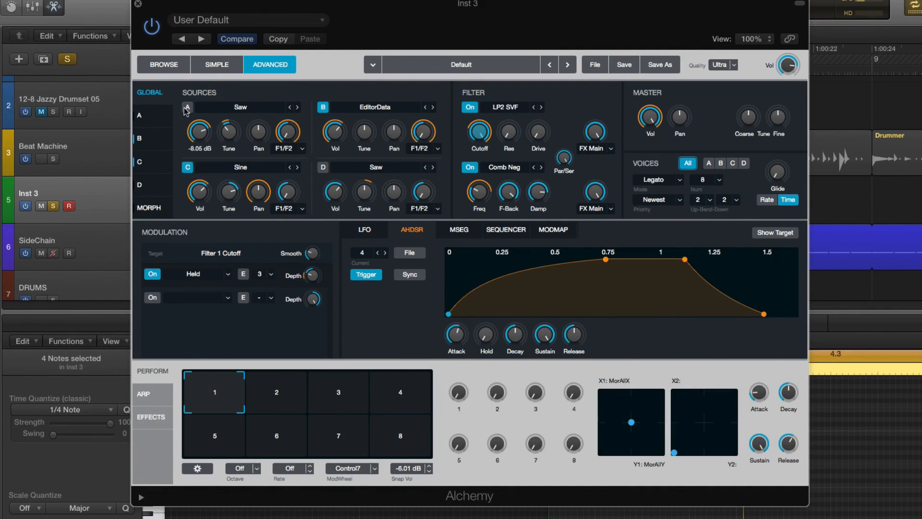
key(super+w)
Select the first Inst 3 region, set the cycle range to bars 1 to 3 and play it back with Alchemy shown
click(251, 197)
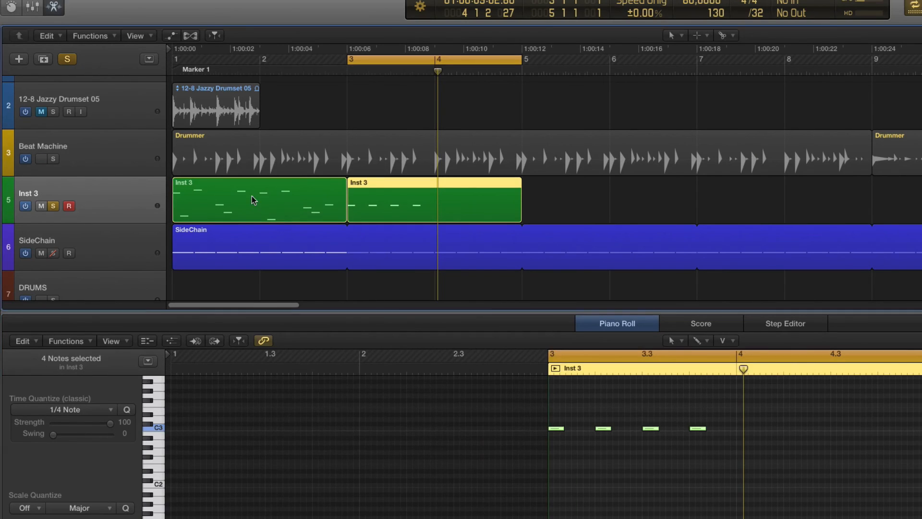
key(c)
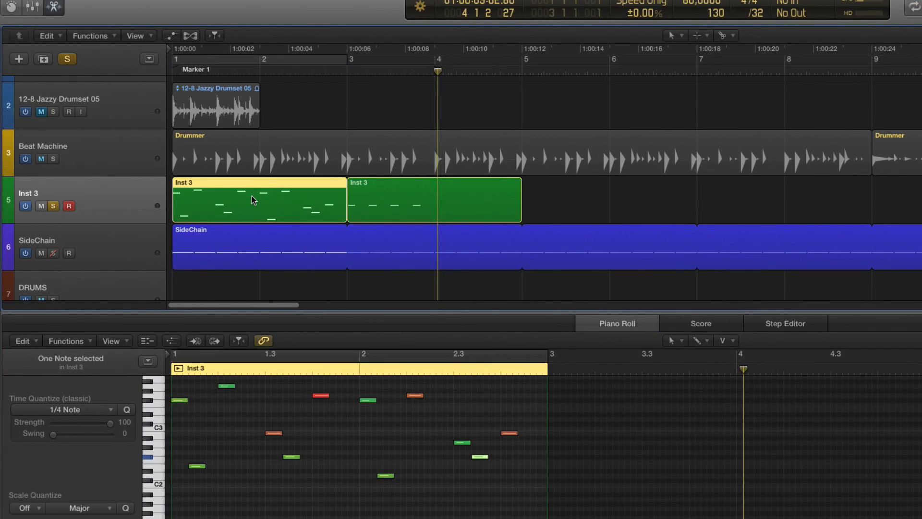
key(c)
key(v)
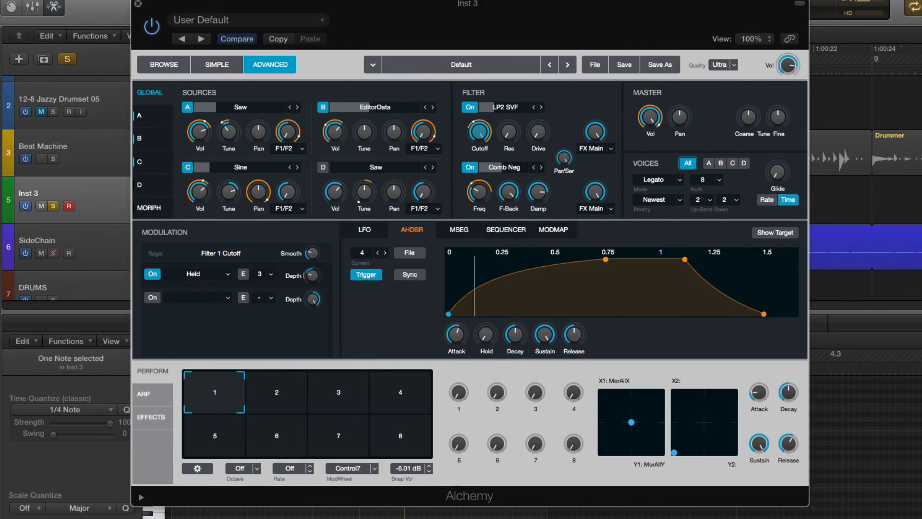
key(v)
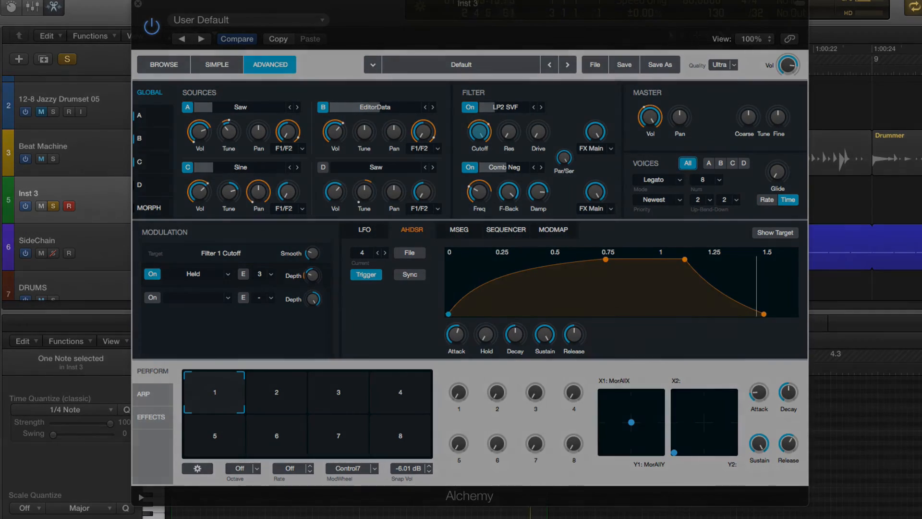